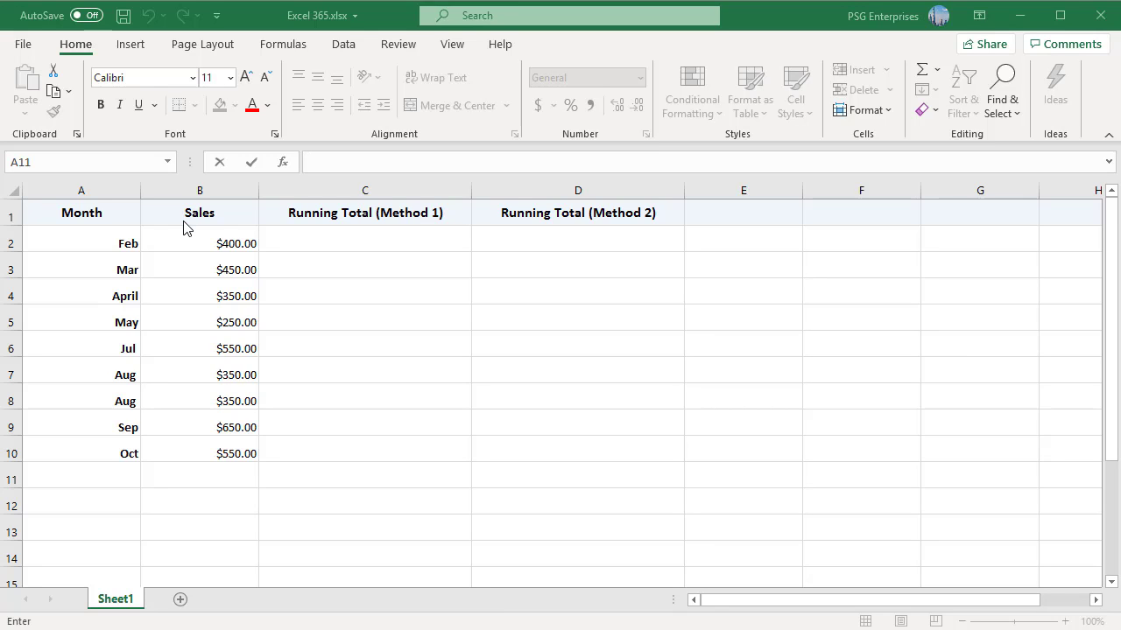
Step: Enter =SUM(C1,B2) in C2 and fill it down to C10, totalling $400.00 to $3,900.00
double_click(315, 243)
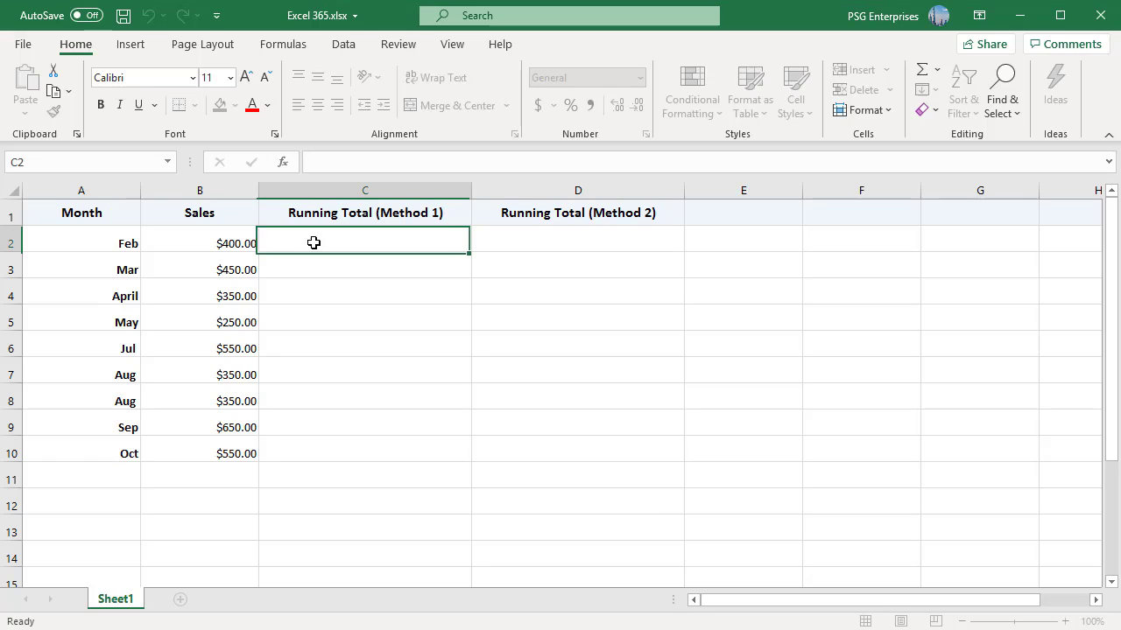
text(=)
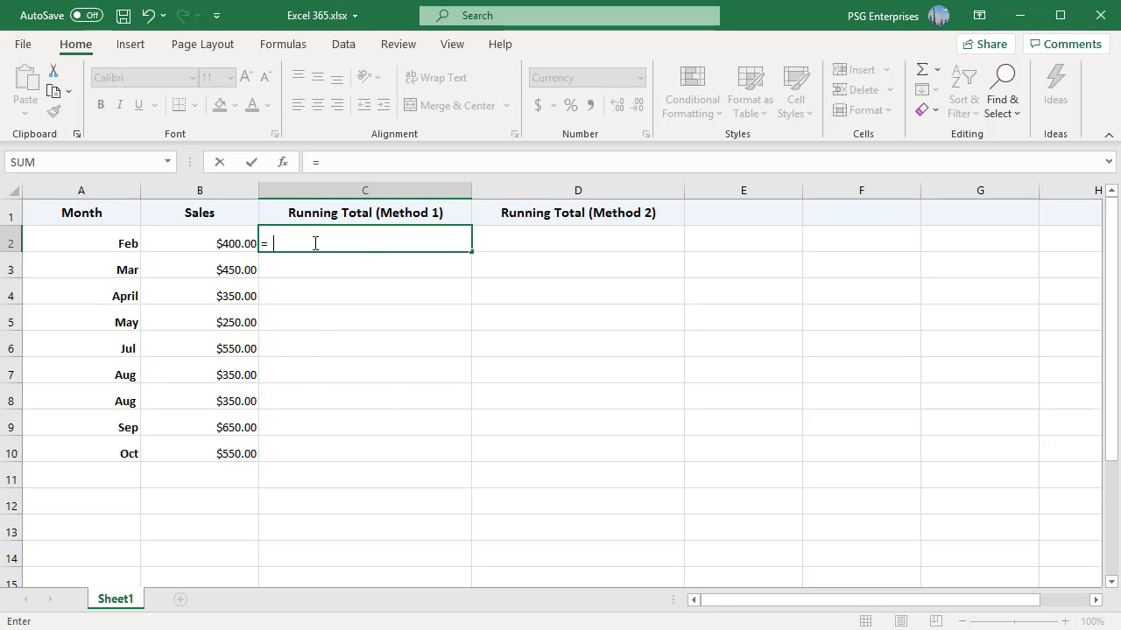
text(SUM()
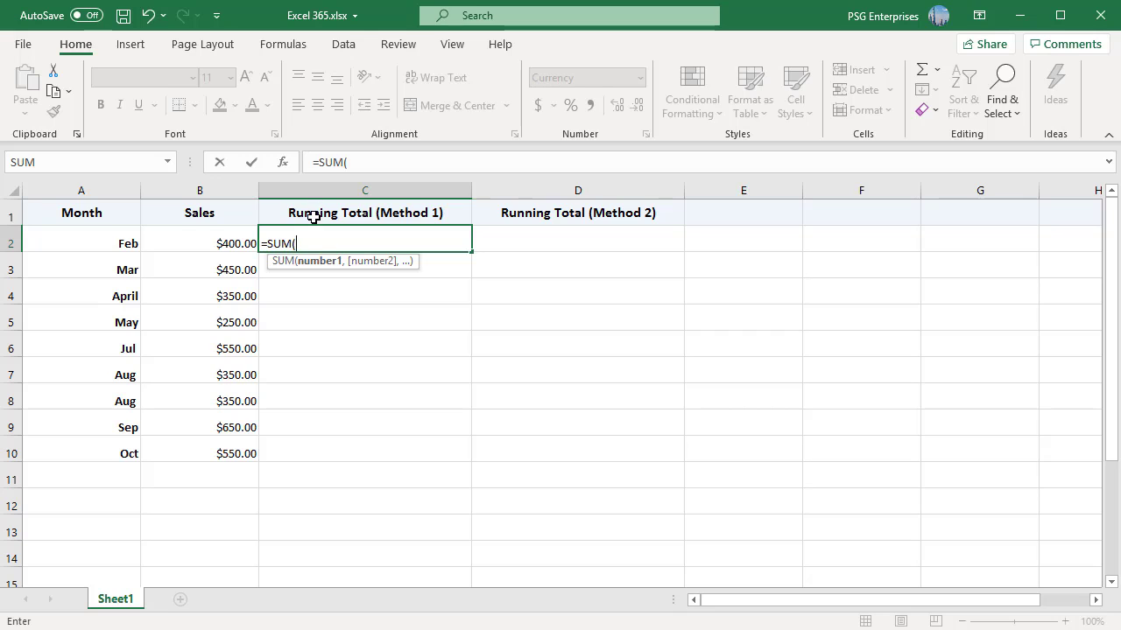
click(314, 215)
text(,)
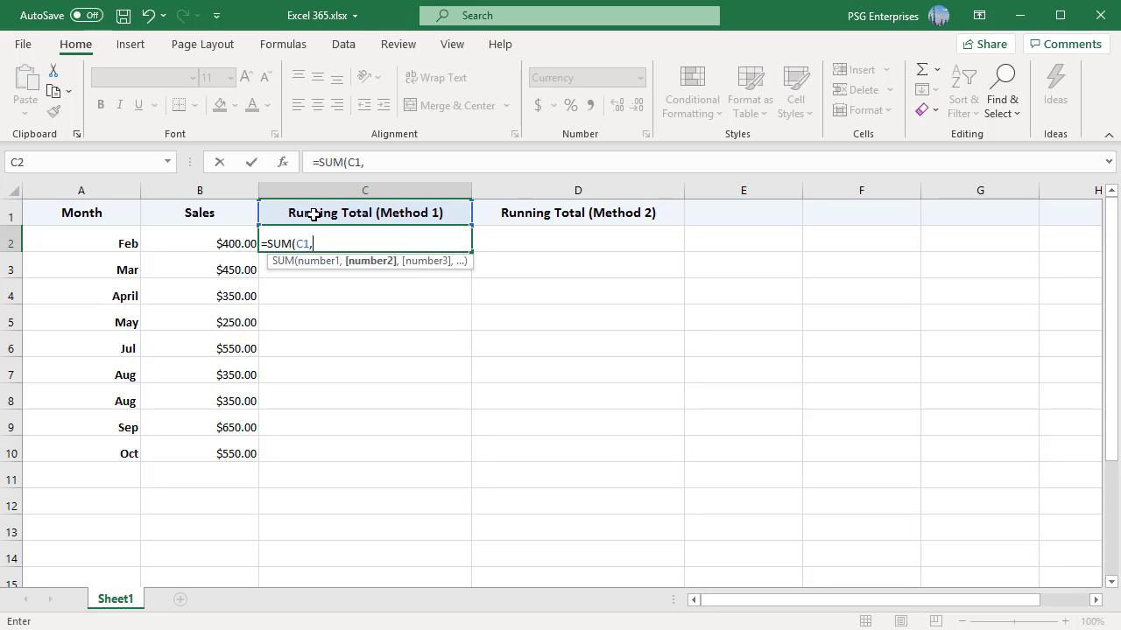
click(222, 244)
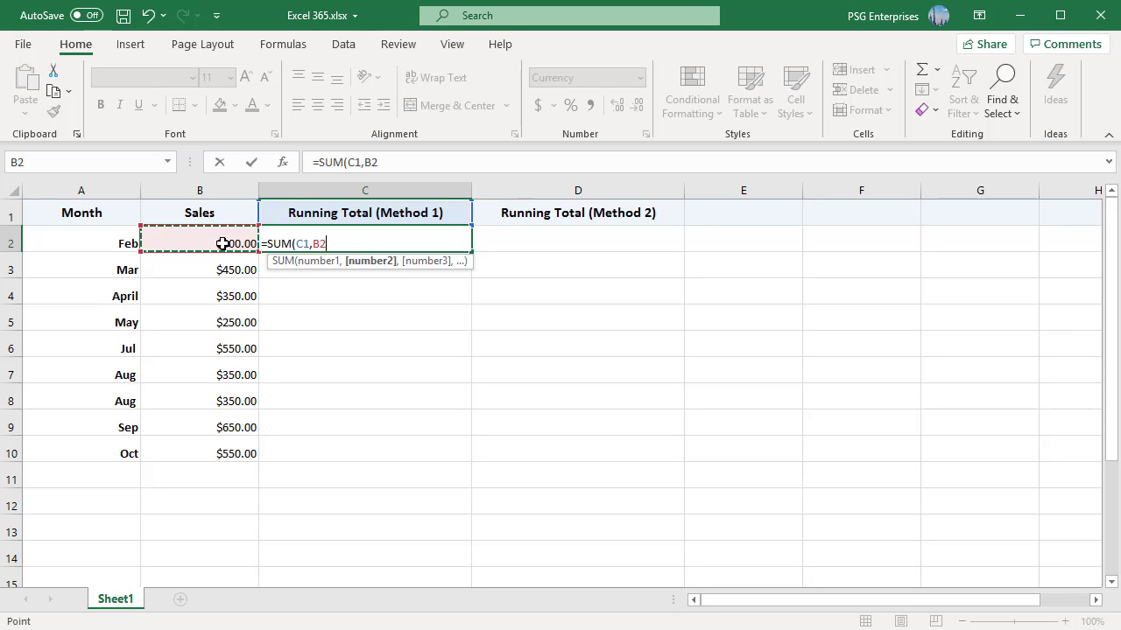
text())
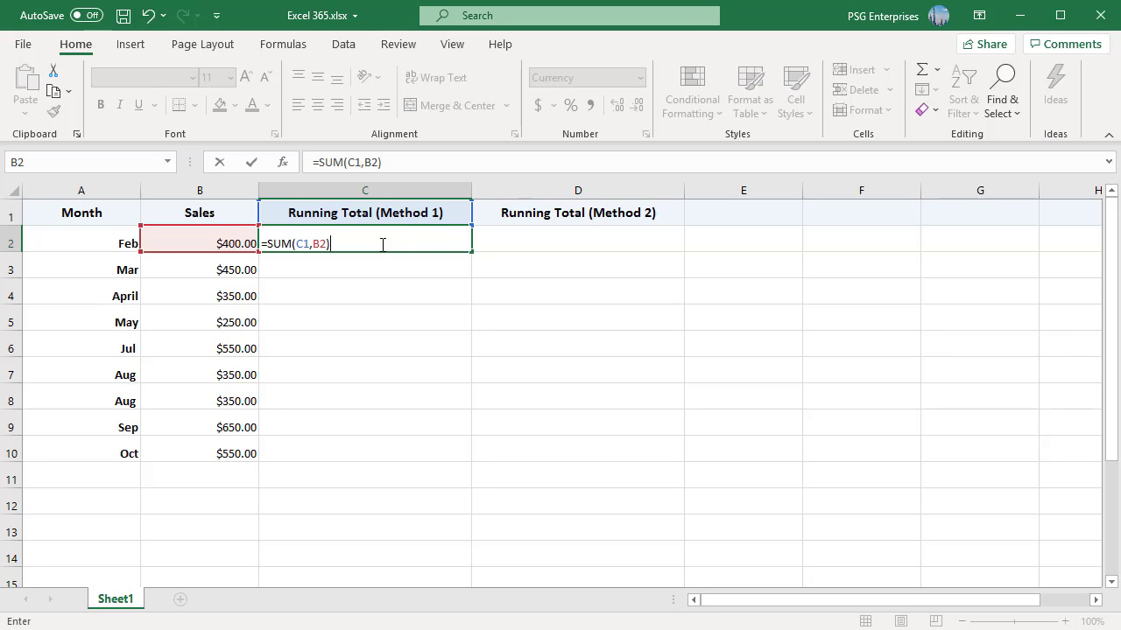
key(Return)
click(380, 245)
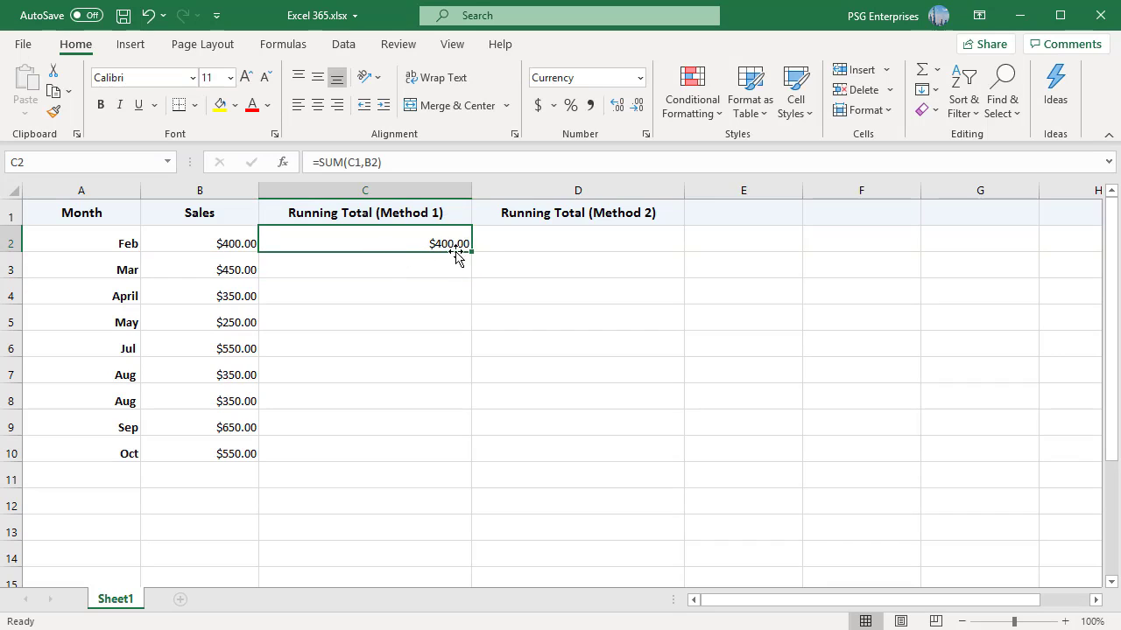
drag(471, 252, 453, 456)
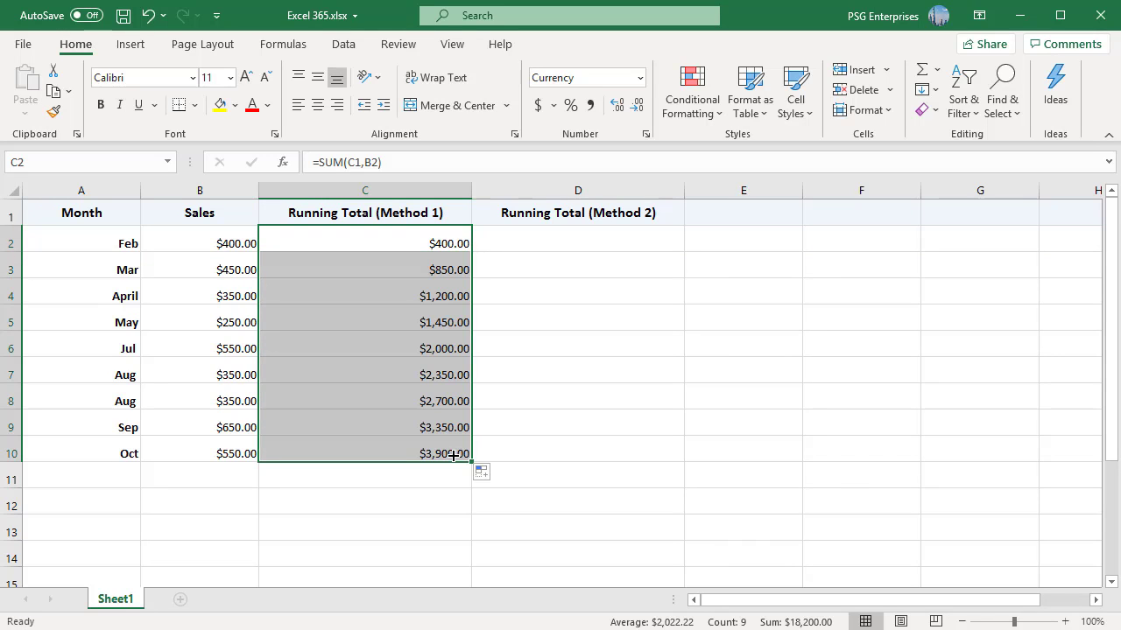
Step: Enter =SUM($B$2:B2) in D2, with B2 made absolute via F4, showing $400.00
click(525, 474)
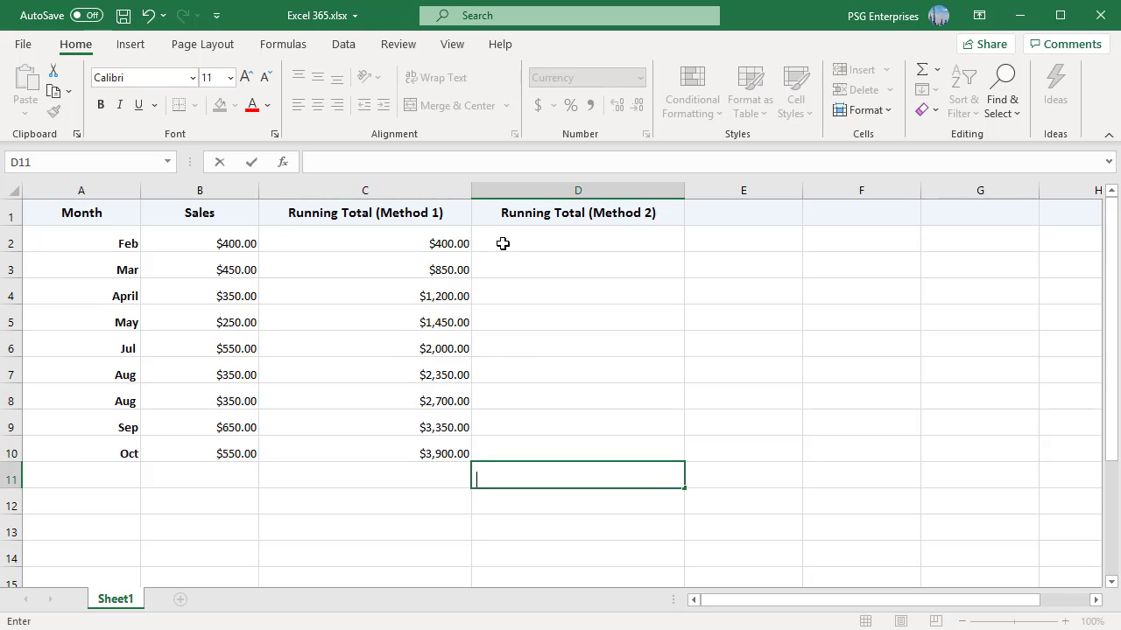
click(503, 243)
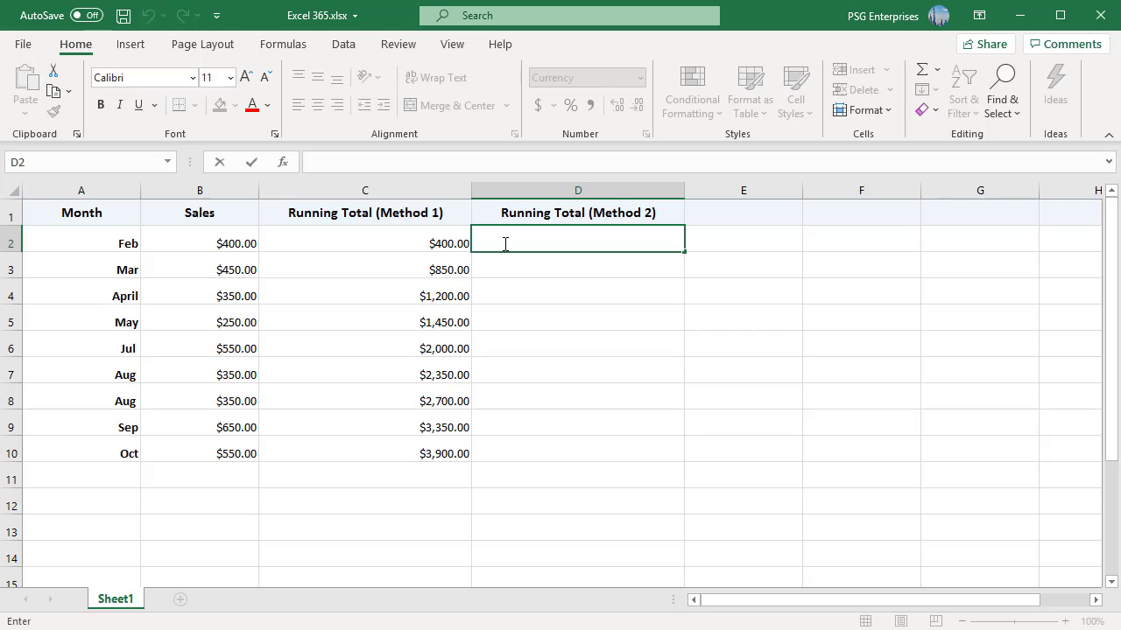
text(=SU)
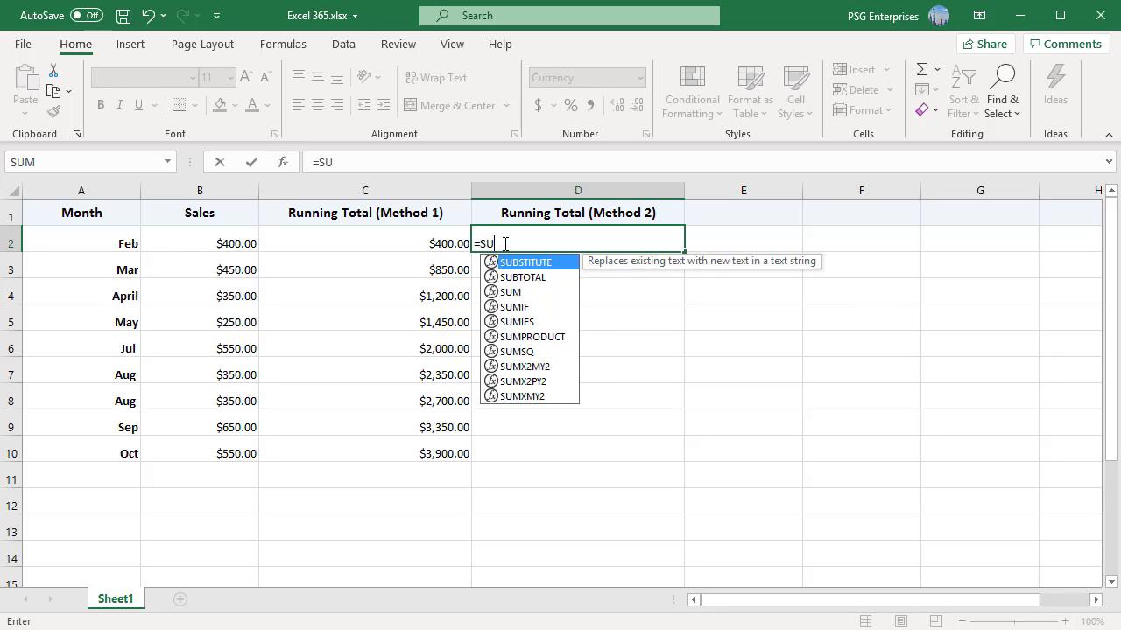
text(M)
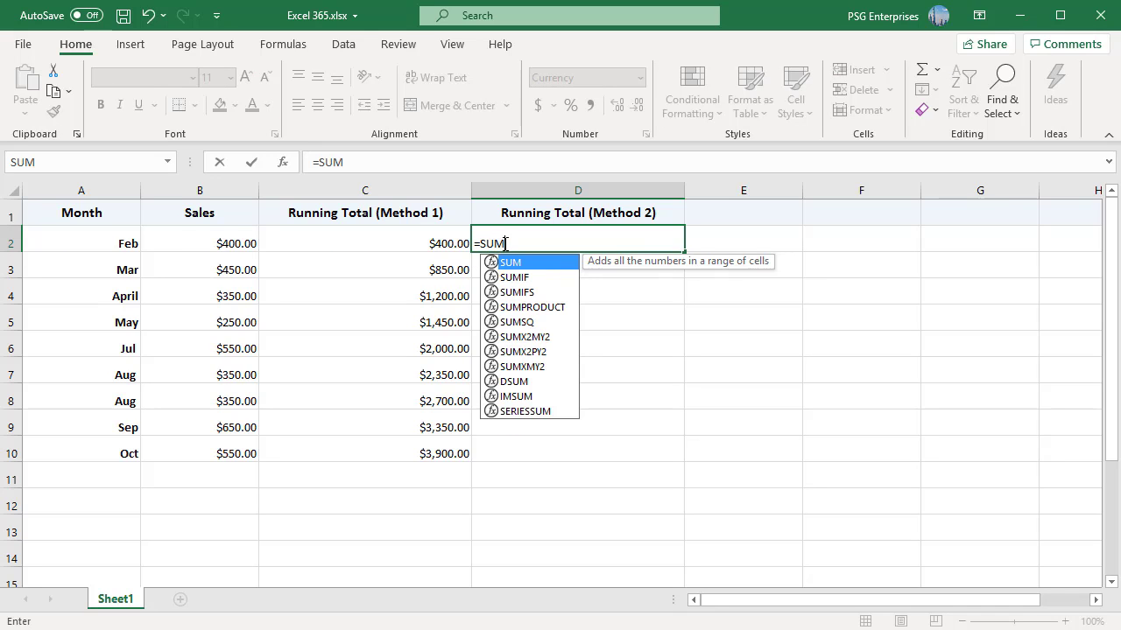
text(()
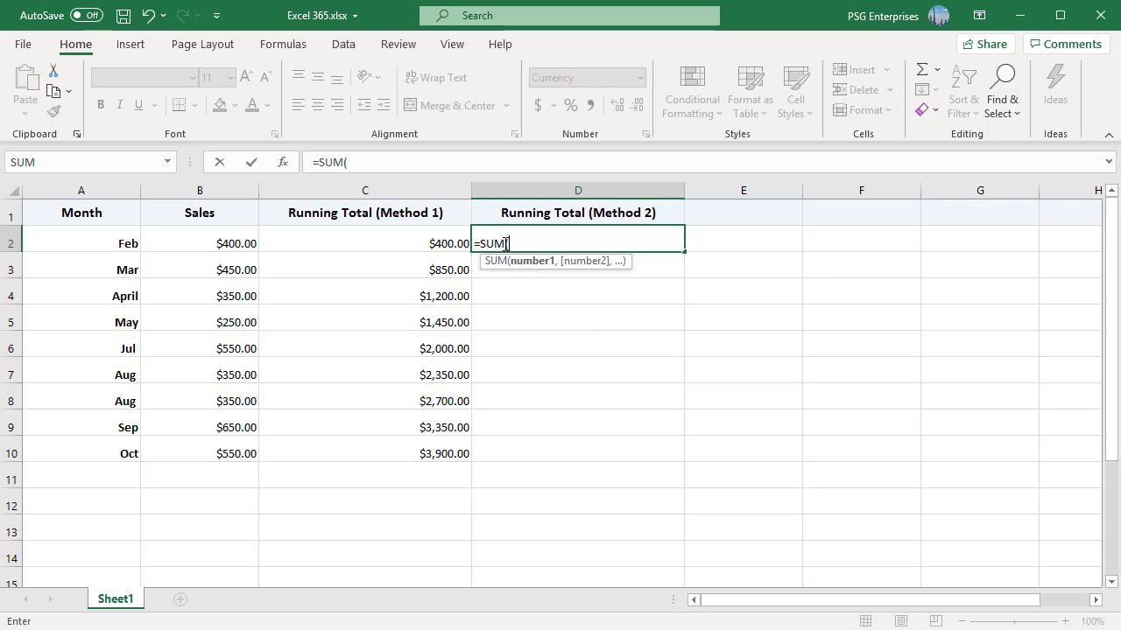
click(206, 243)
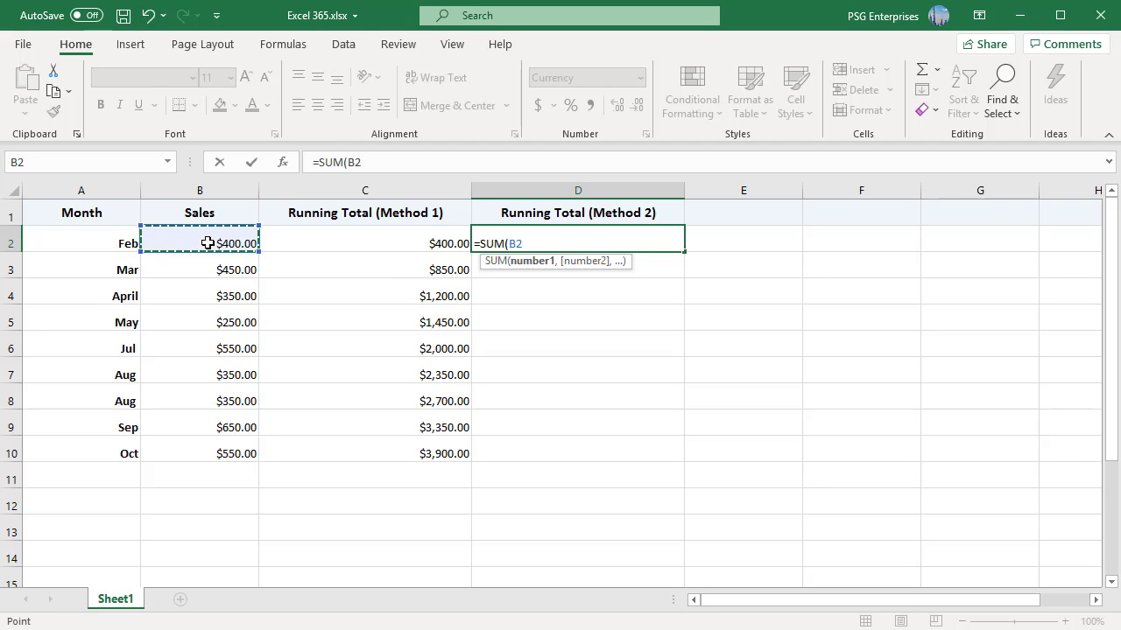
double_click(522, 243)
key(F4)
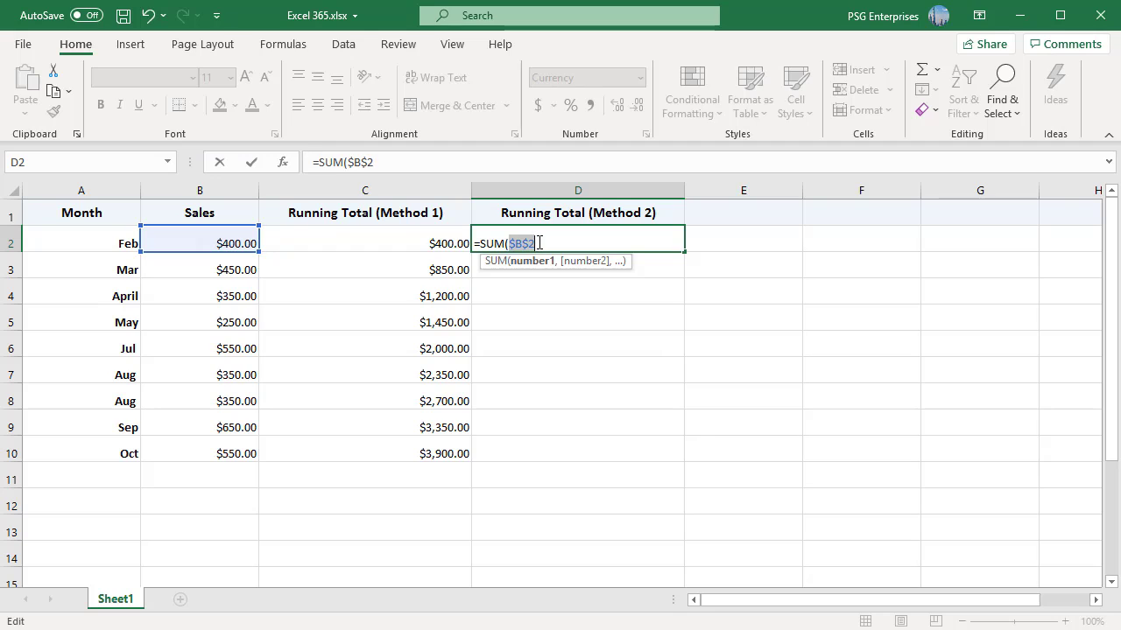
key(Right)
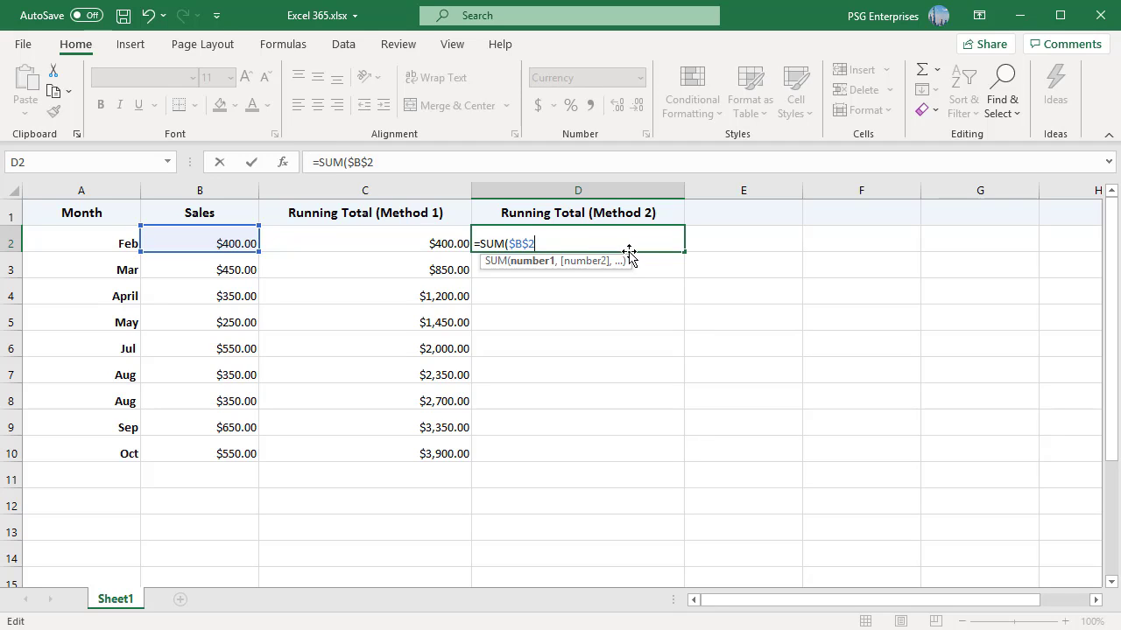
click(199, 245)
text())
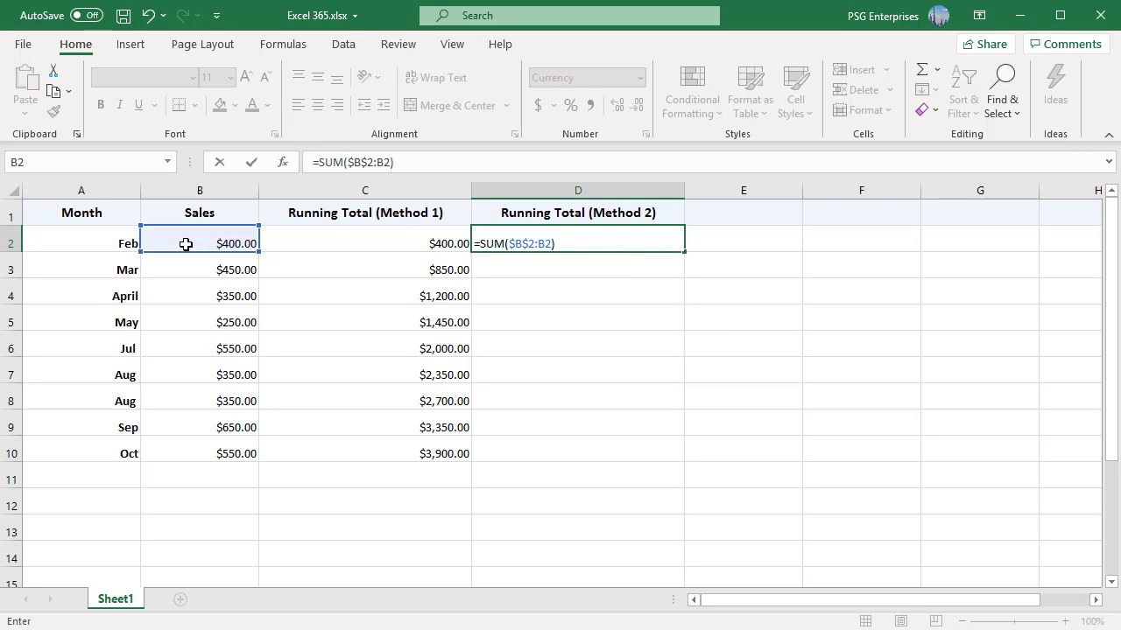
key(Return)
click(590, 242)
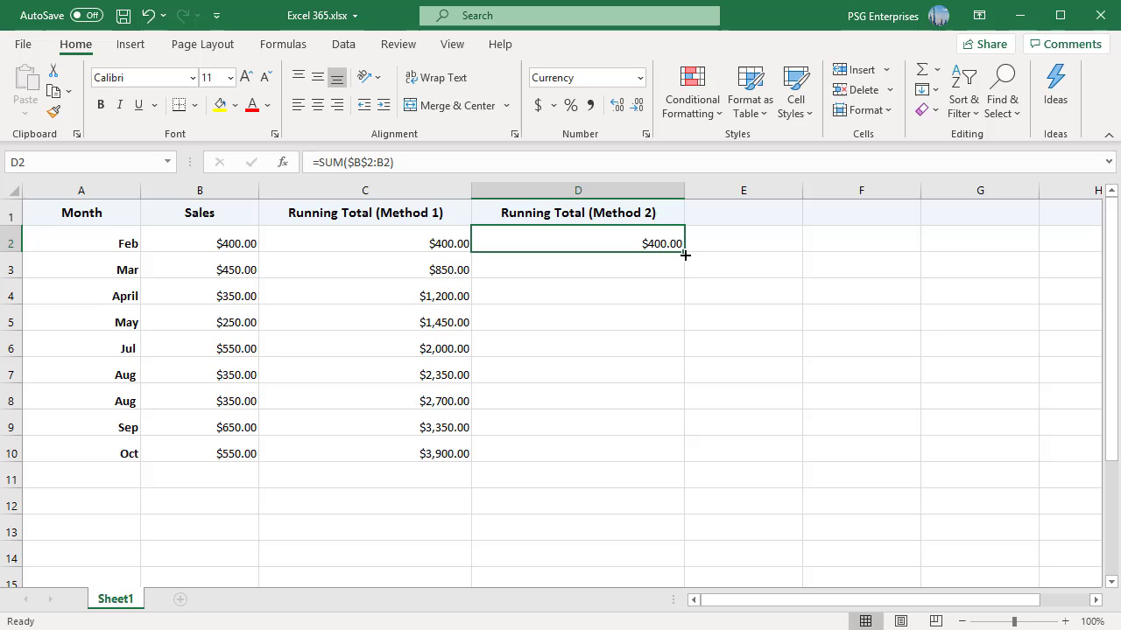
Step: Fill the D2 formula down to D10 and inspect the expanding ranges in D3 and D4
drag(681, 253, 682, 451)
click(520, 270)
double_click(523, 270)
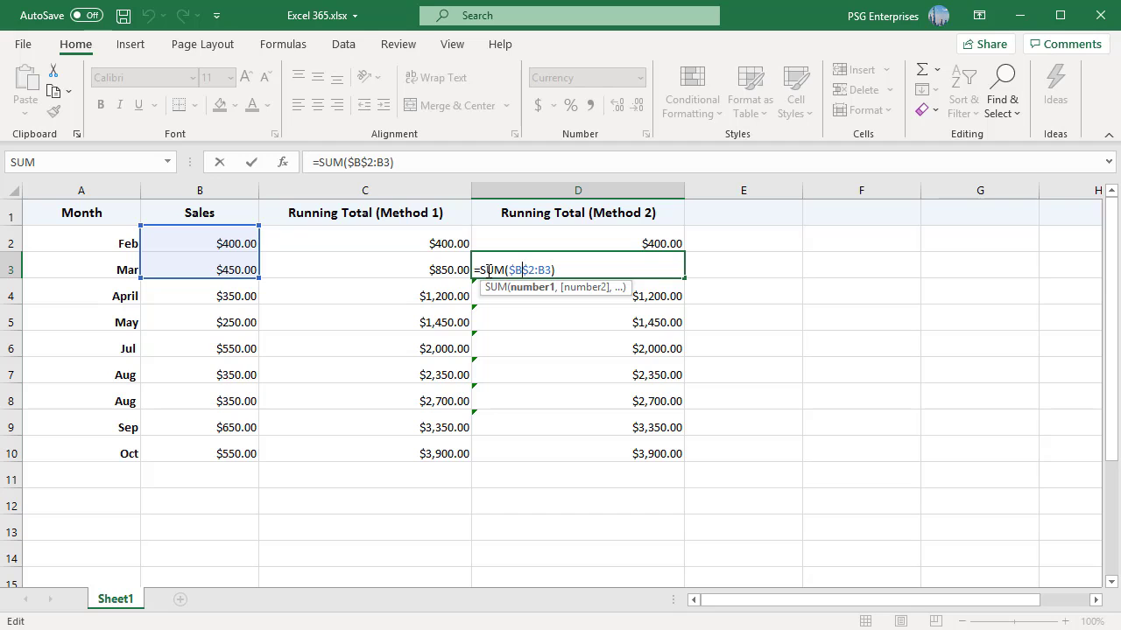
key(Escape)
click(502, 296)
double_click(506, 296)
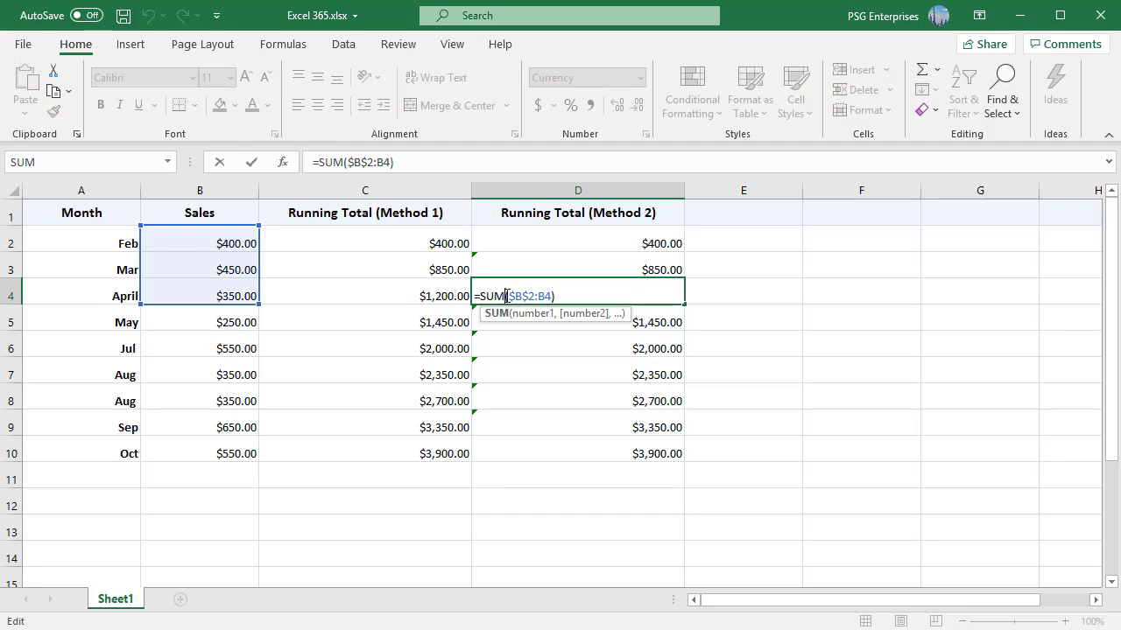
key(Escape)
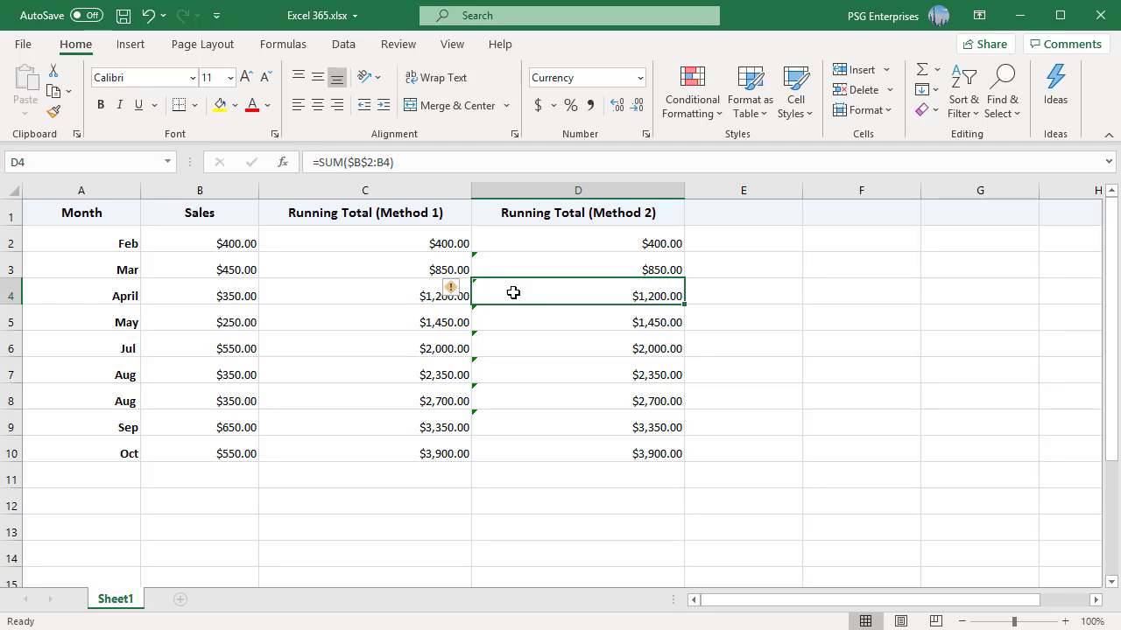
click(11, 346)
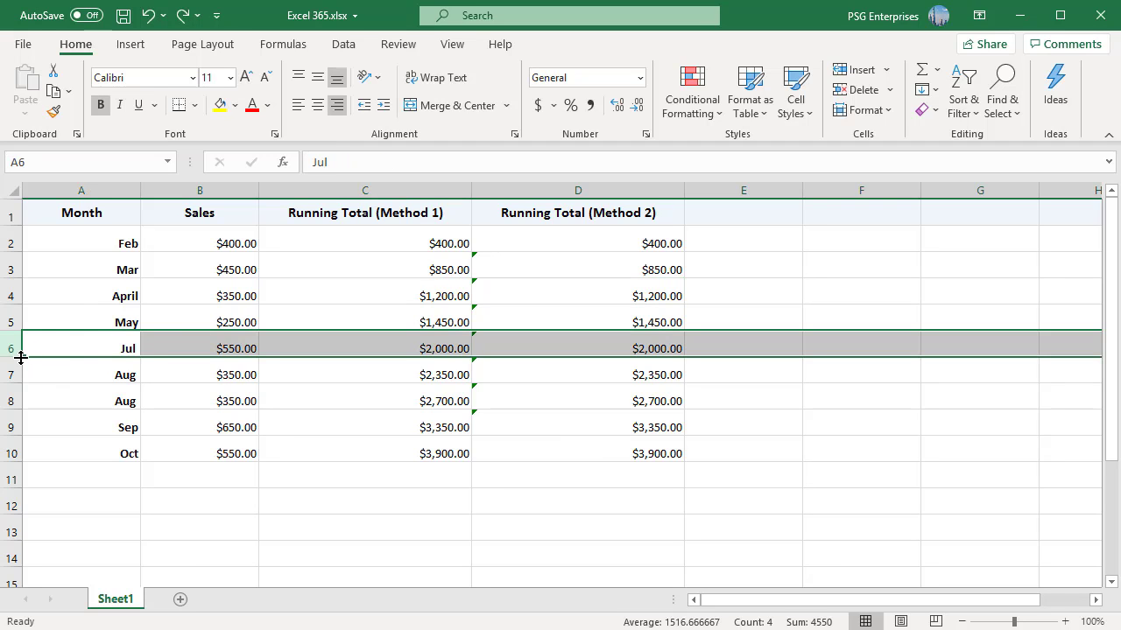
Step: Insert a blank row above Jul and enter Jun with 250 sales
right_click(21, 356)
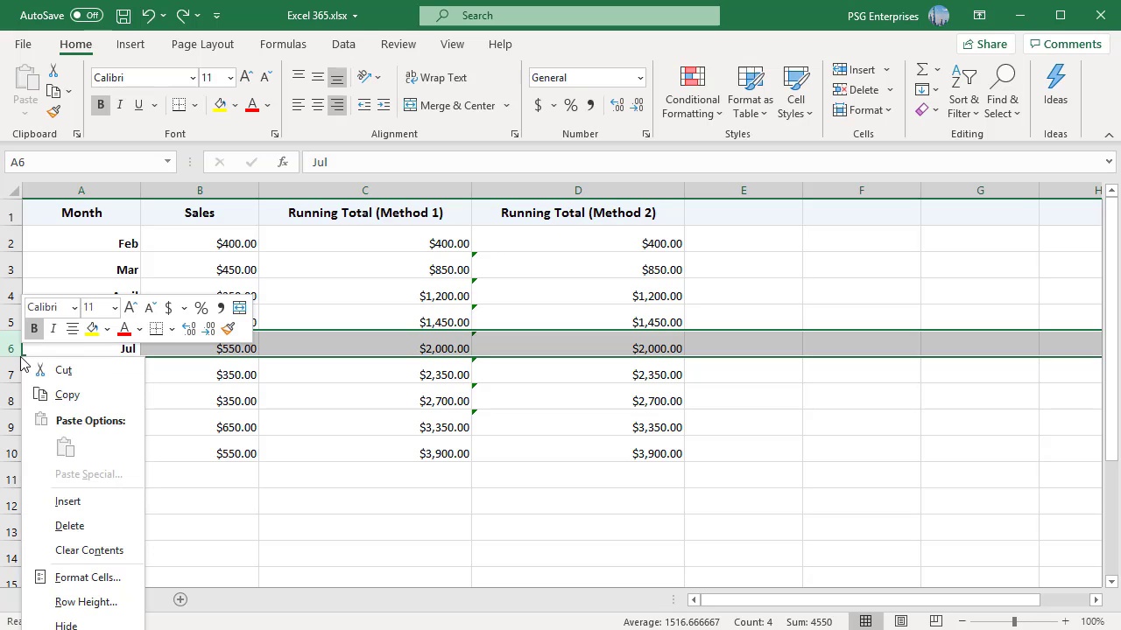
click(63, 501)
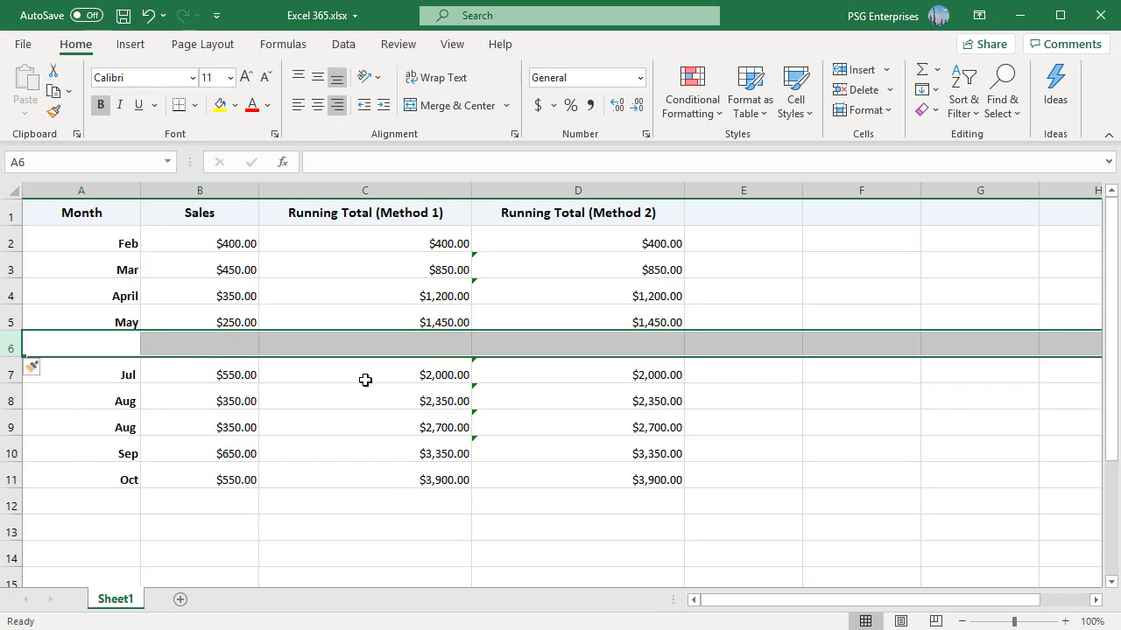
click(132, 349)
text(Jun)
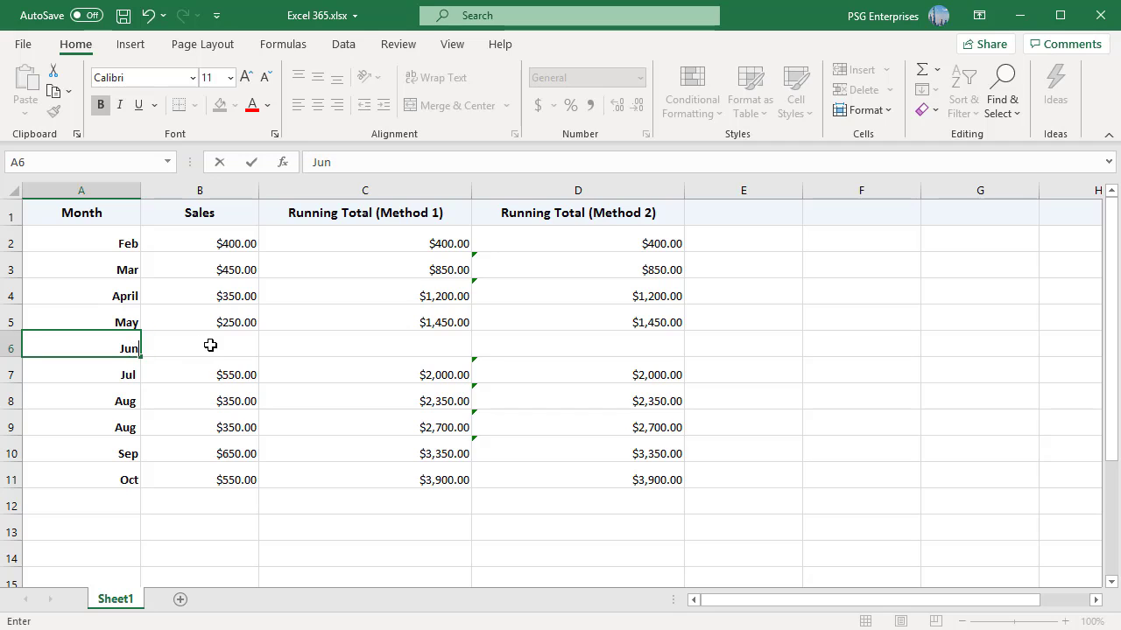
click(254, 348)
text(250)
Step: Refill the Method 1 formula from C5 down to row 11 so C6 totals Jun
click(385, 348)
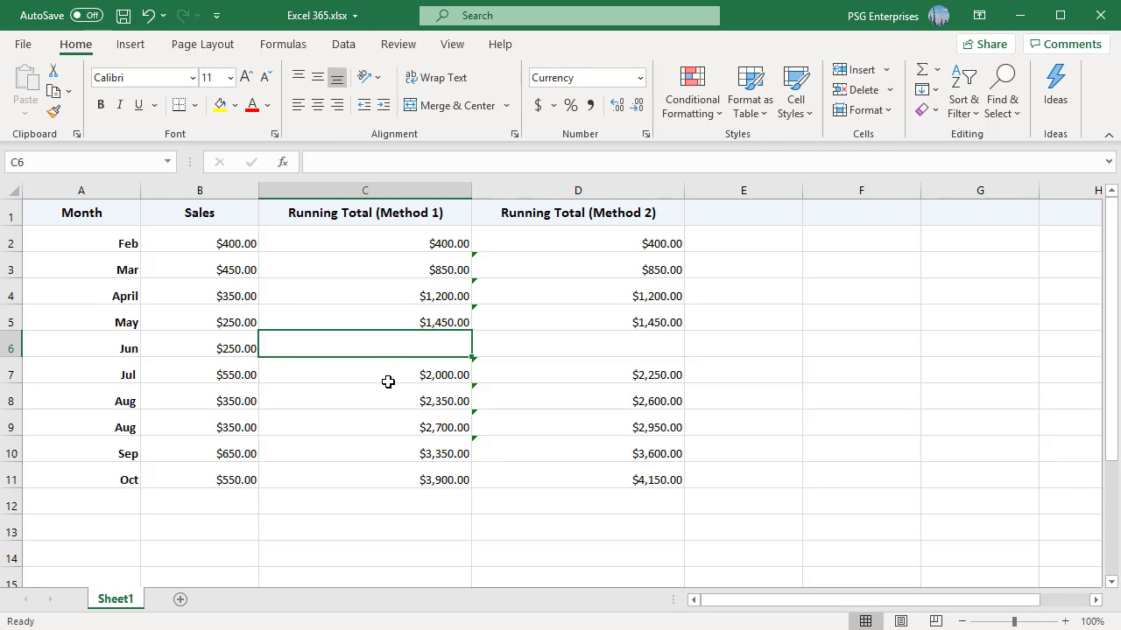
click(391, 378)
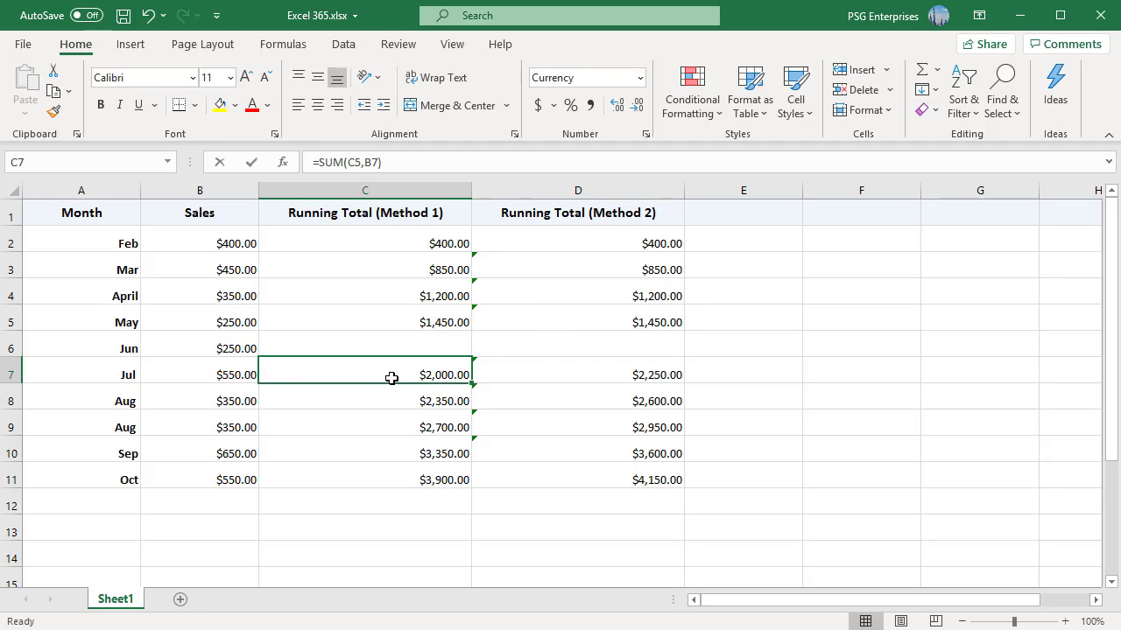
double_click(396, 378)
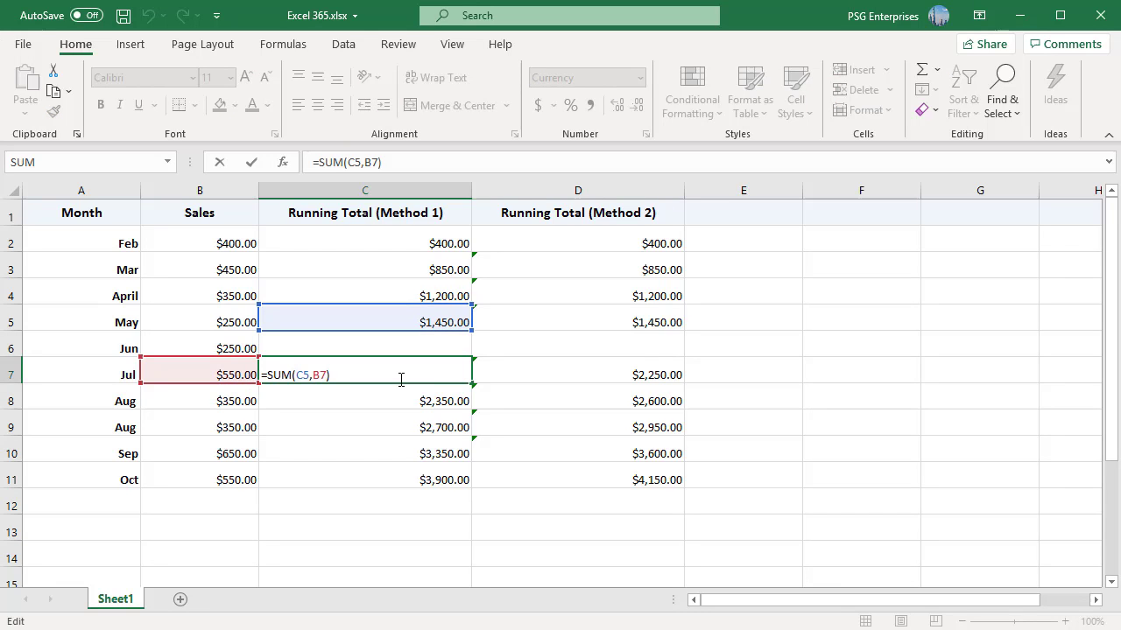
click(389, 321)
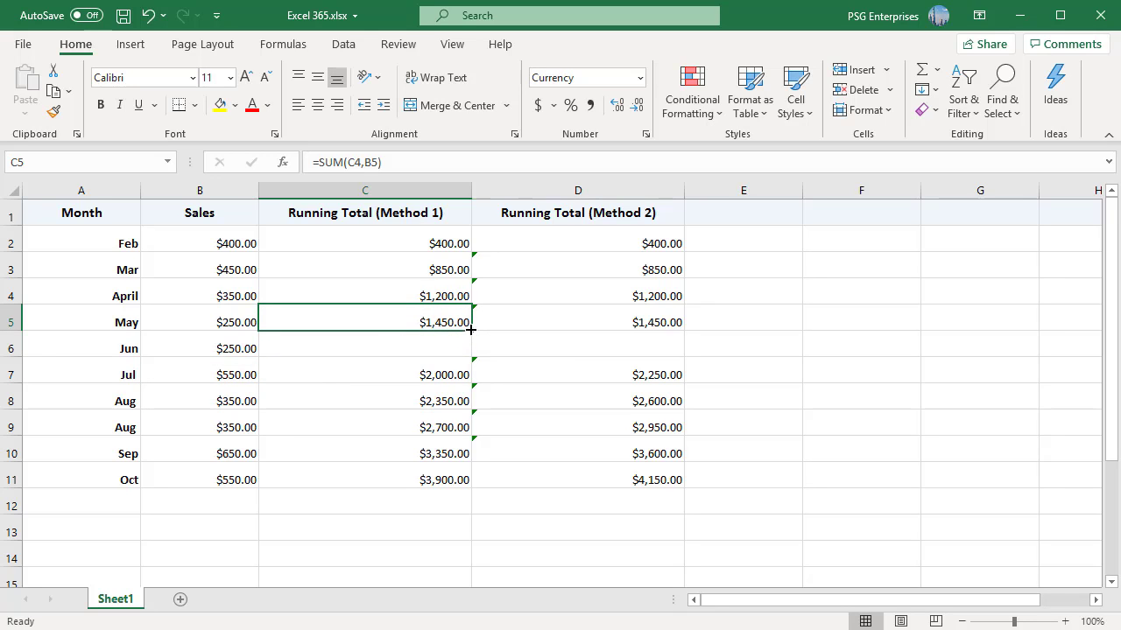
drag(472, 330, 471, 479)
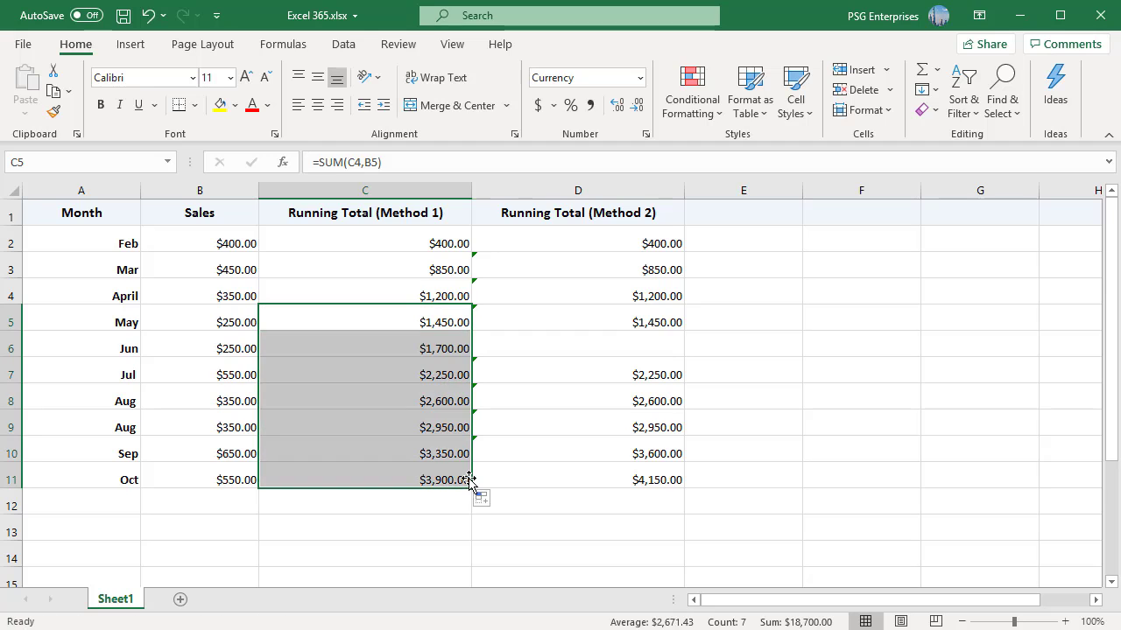
click(349, 342)
double_click(374, 349)
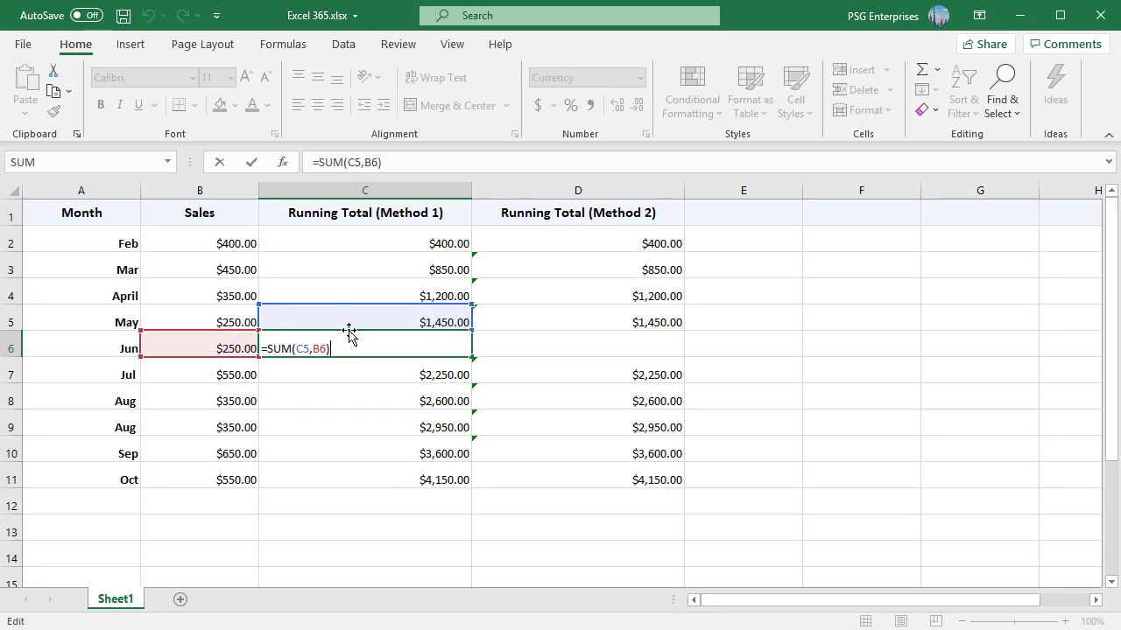
key(ctrl+Return)
Step: Copy the May Method 2 formula into the Jun row, giving $1,700.00
click(560, 370)
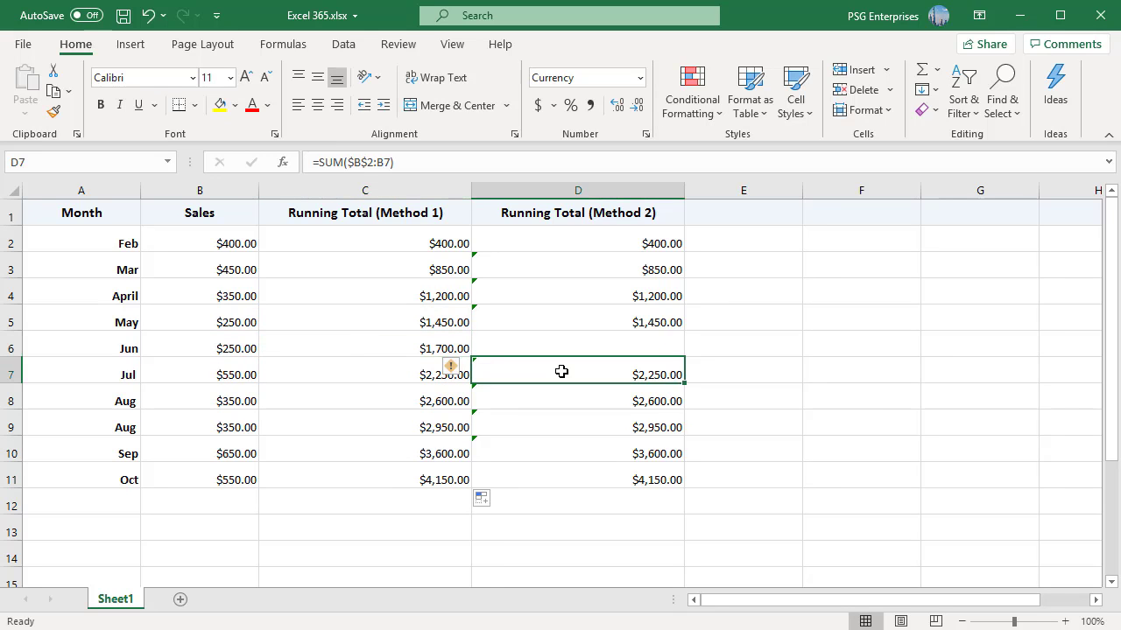
double_click(563, 372)
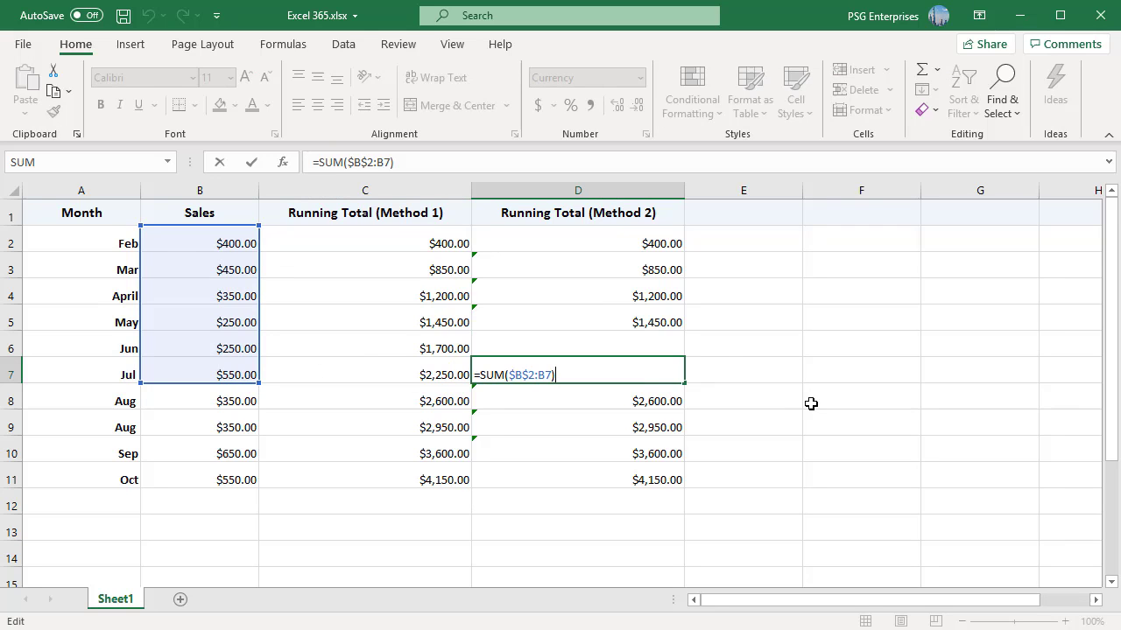
key(ctrl+Return)
click(608, 341)
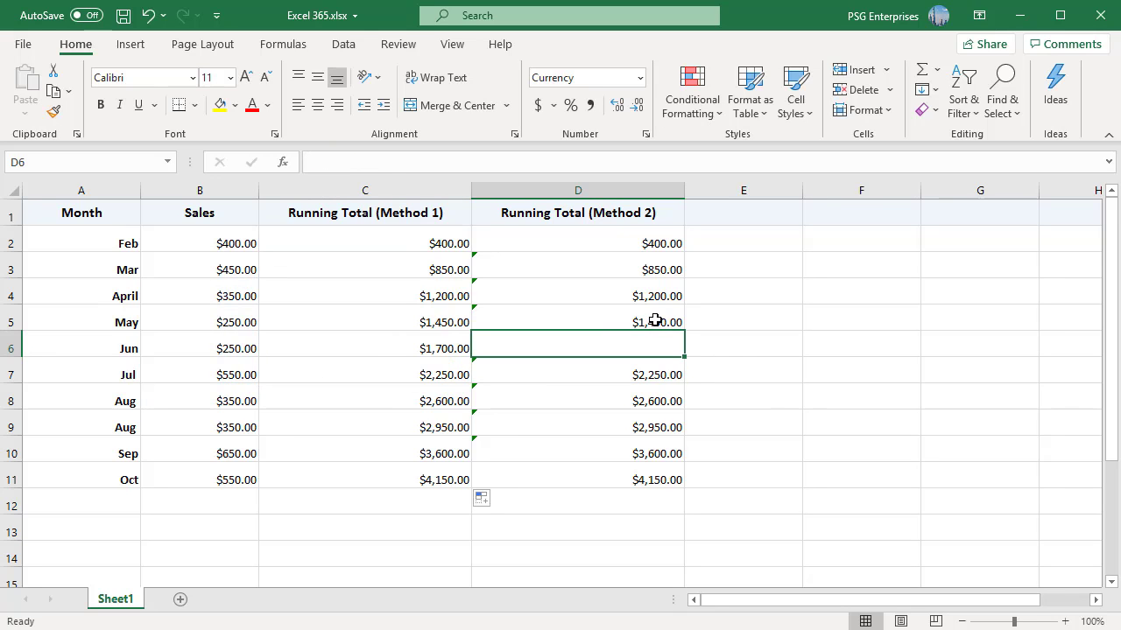
click(655, 321)
drag(684, 330, 686, 352)
key(Right)
key(Down)
key(Down)
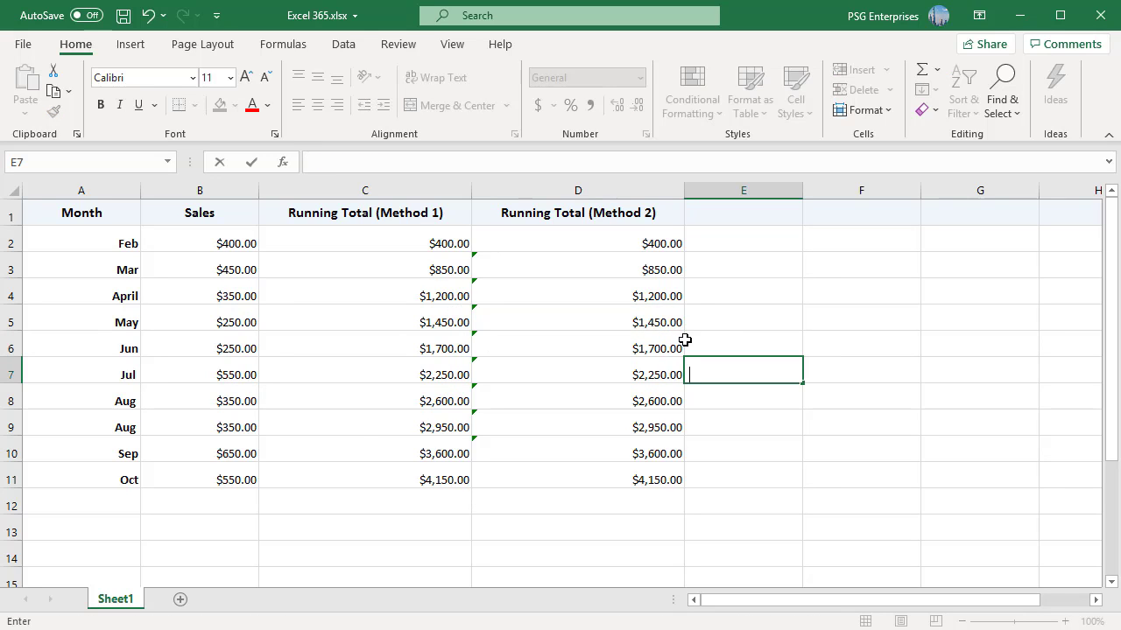
Step: Delete the duplicate Aug row and refill Method 1 from C7 through Oct to clear #REF! errors
click(12, 401)
right_click(13, 401)
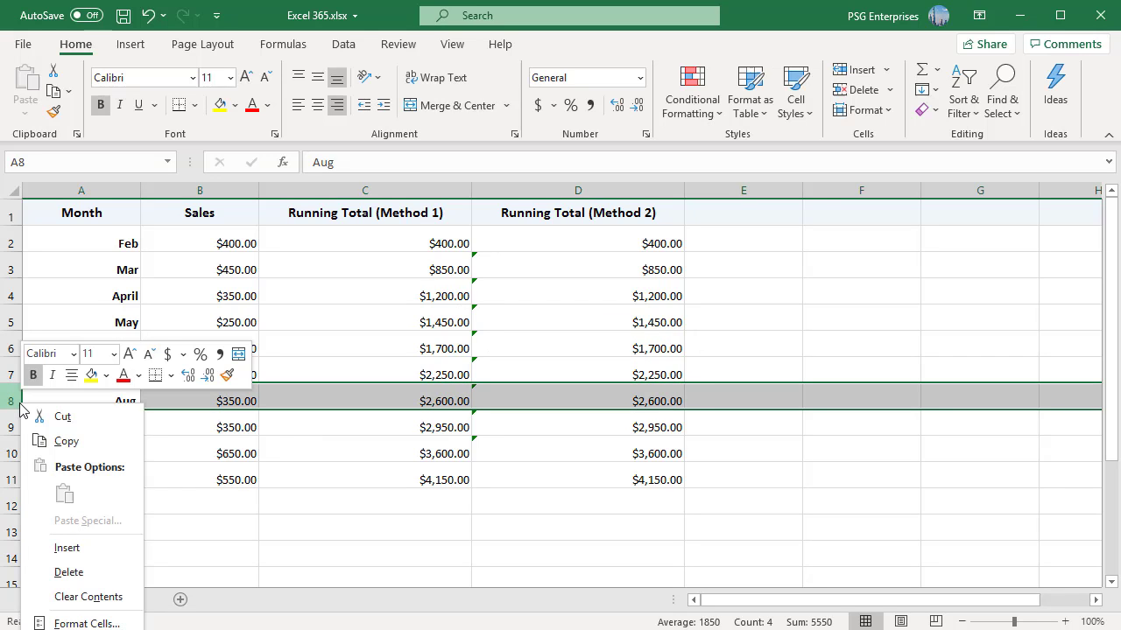
click(67, 573)
click(460, 375)
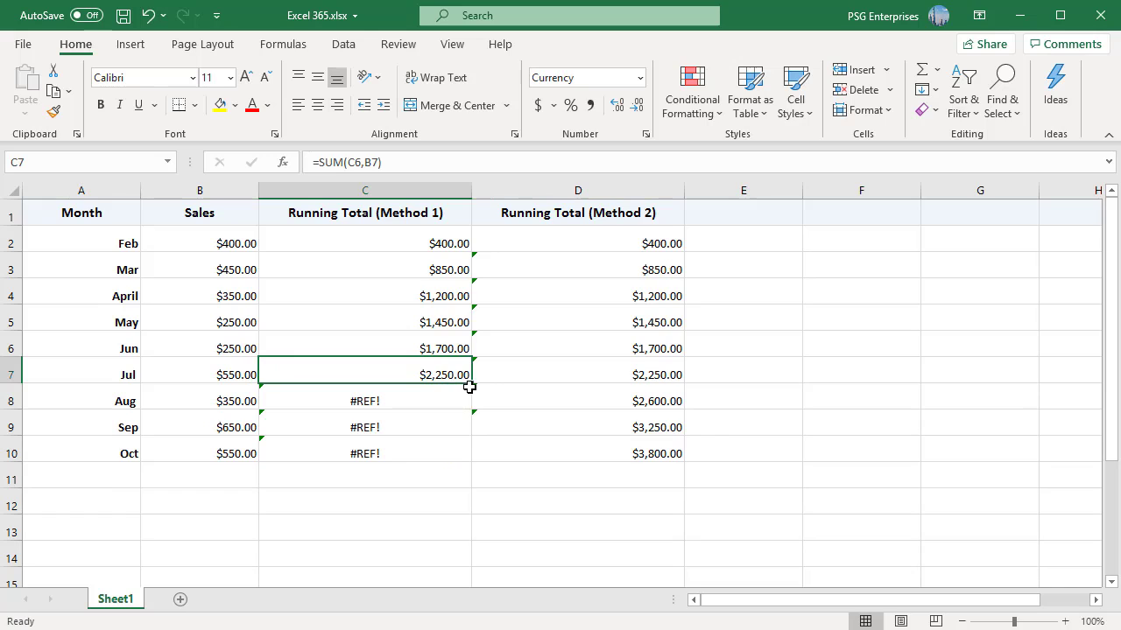
drag(469, 387, 474, 457)
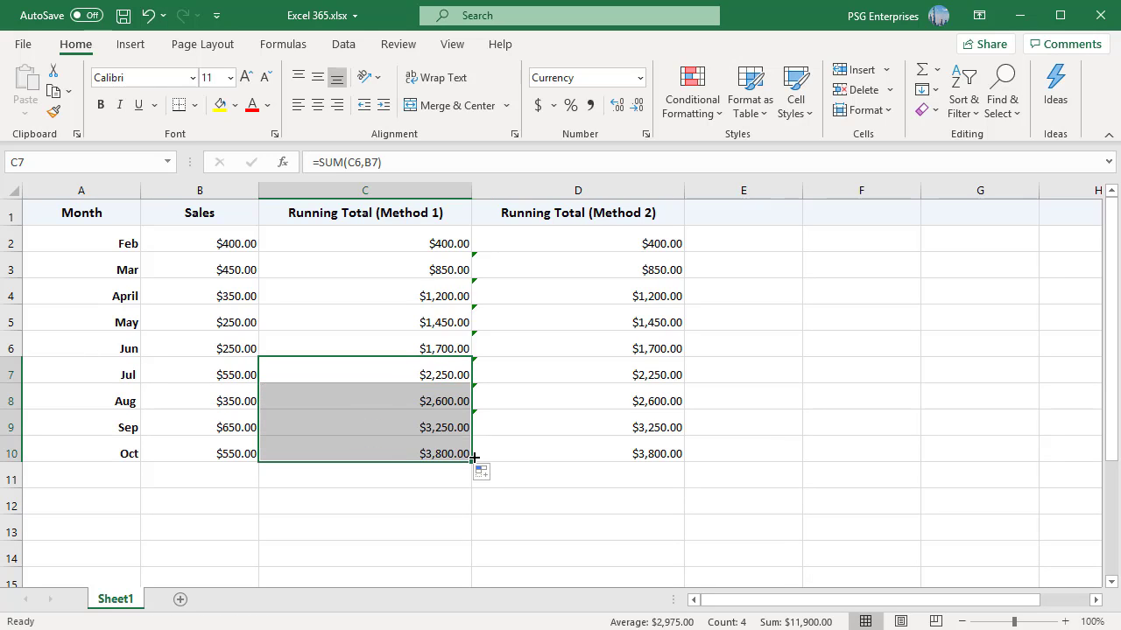
click(431, 484)
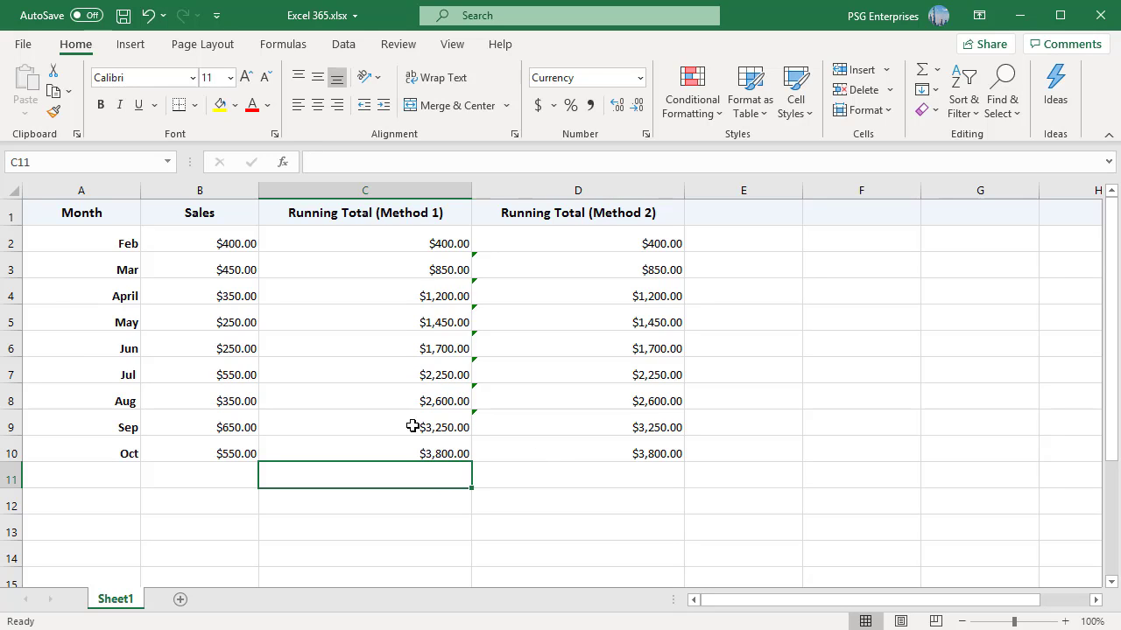
Step: Insert a blank row above Feb and change the Feb Method 1 formula to reference C2
mouse_move(16, 241)
mouse_down()
mouse_move(18, 267)
mouse_move(21, 242)
mouse_up()
right_click(23, 245)
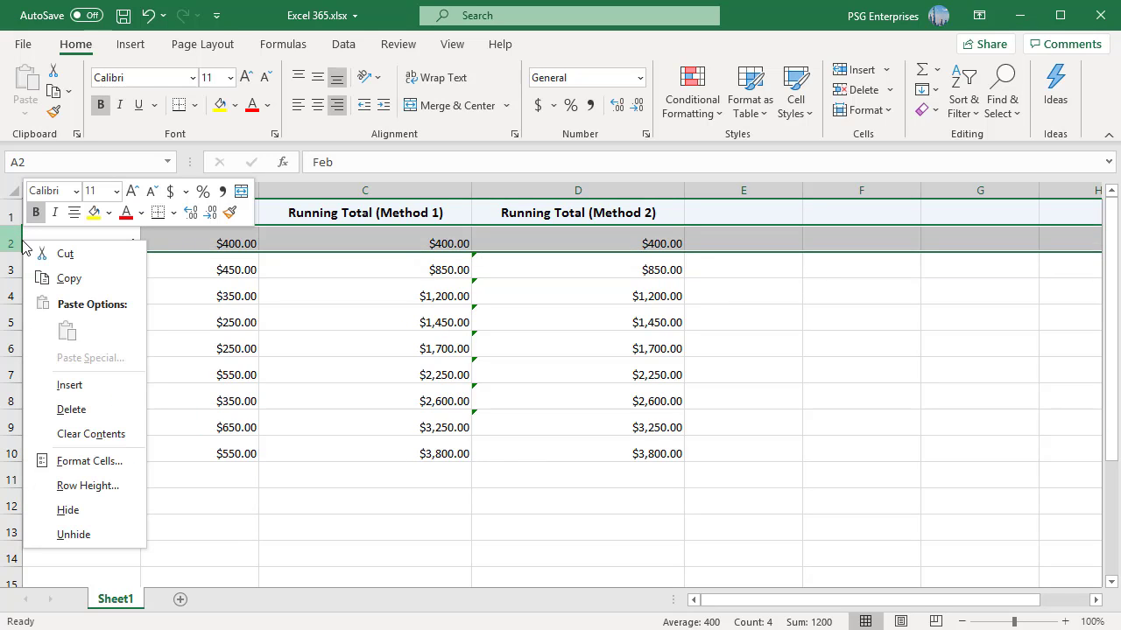
click(69, 385)
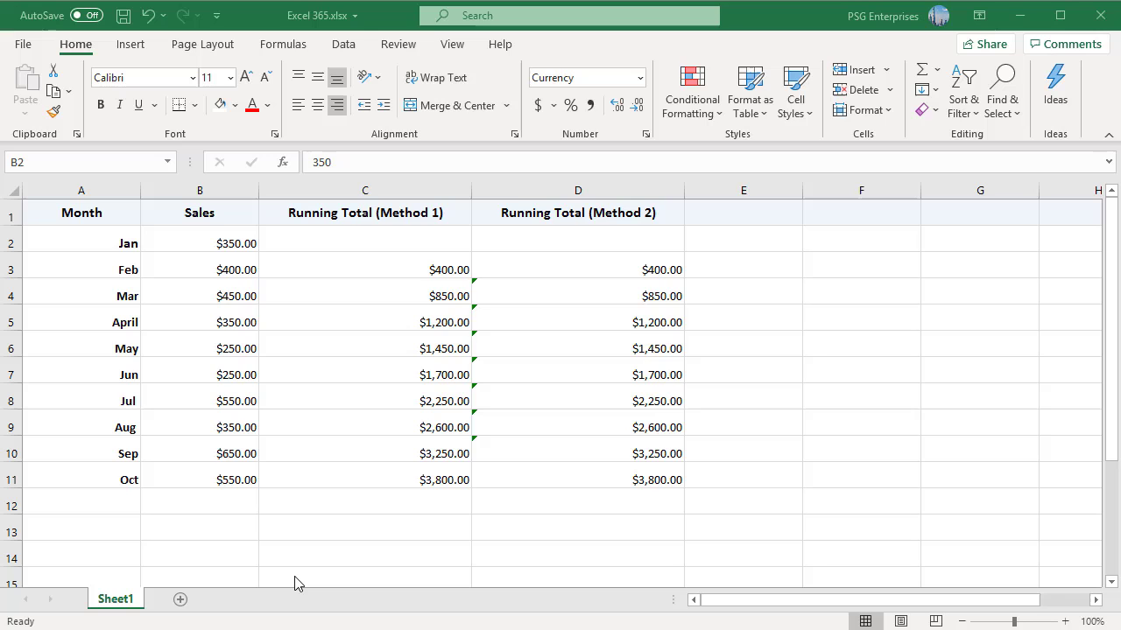
click(336, 268)
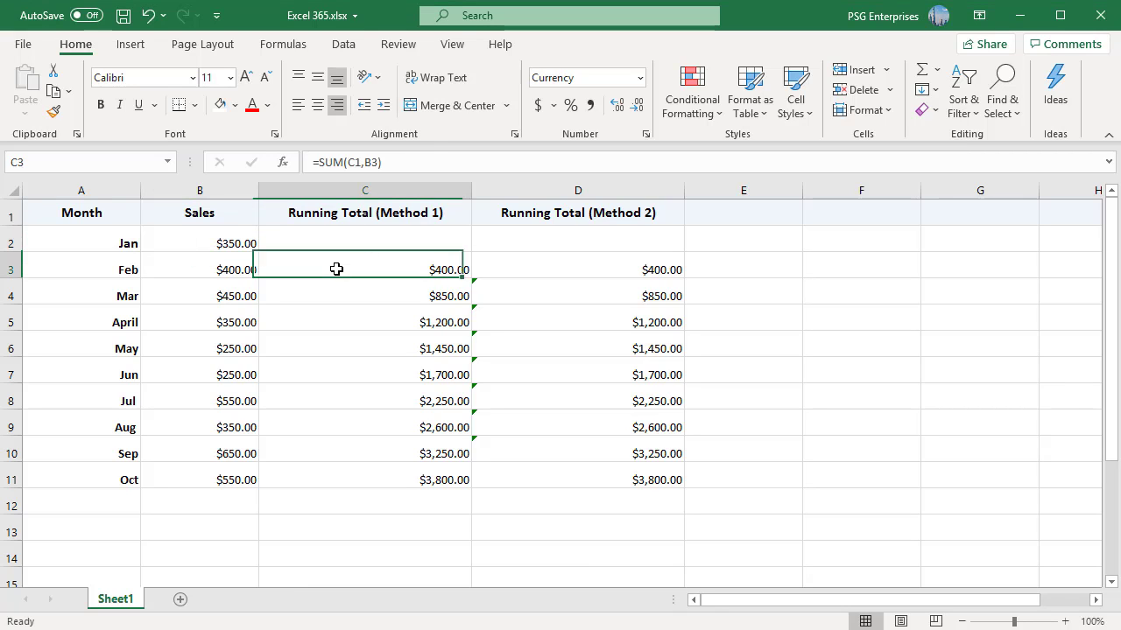
double_click(336, 269)
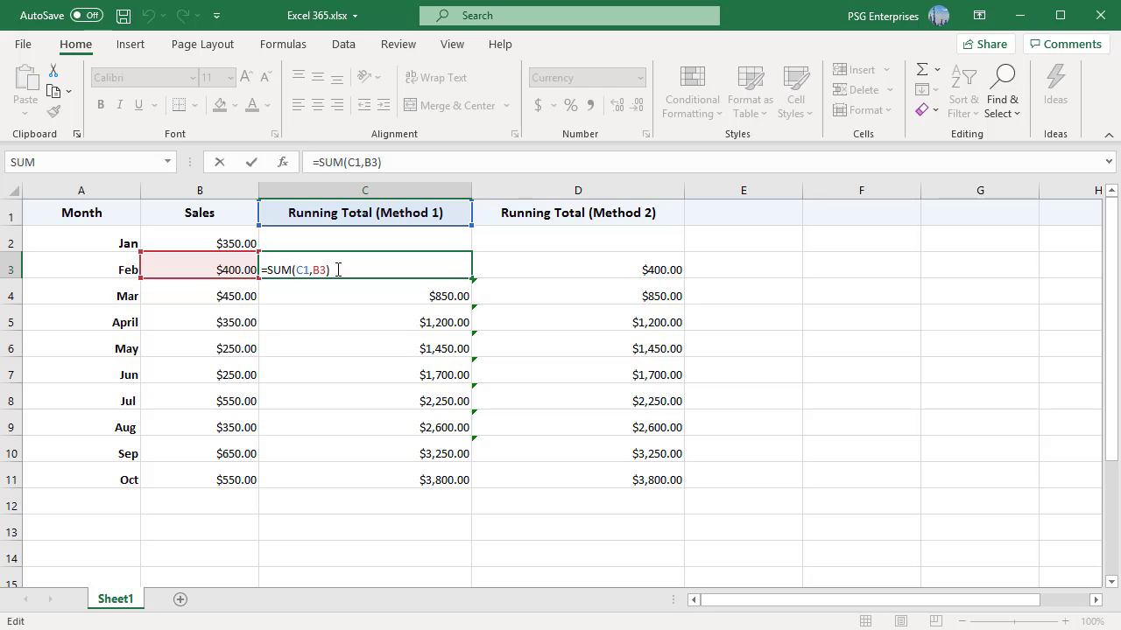
double_click(302, 269)
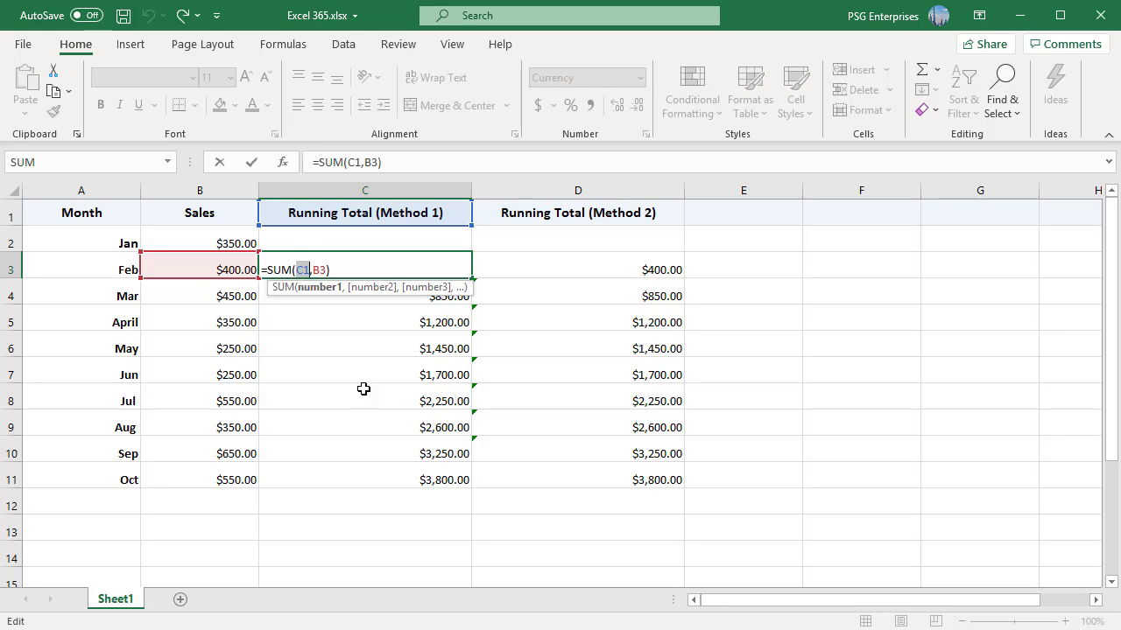
click(297, 240)
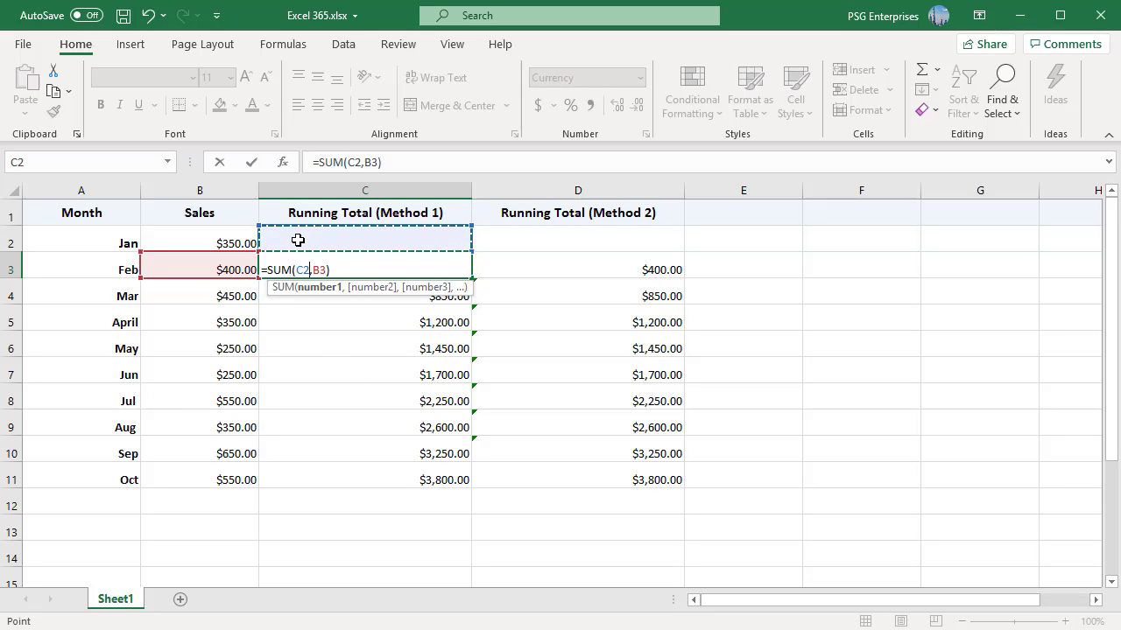
key(Return)
Step: Copy the Feb formula up into the Jan cell C2 and check both formulas
click(357, 266)
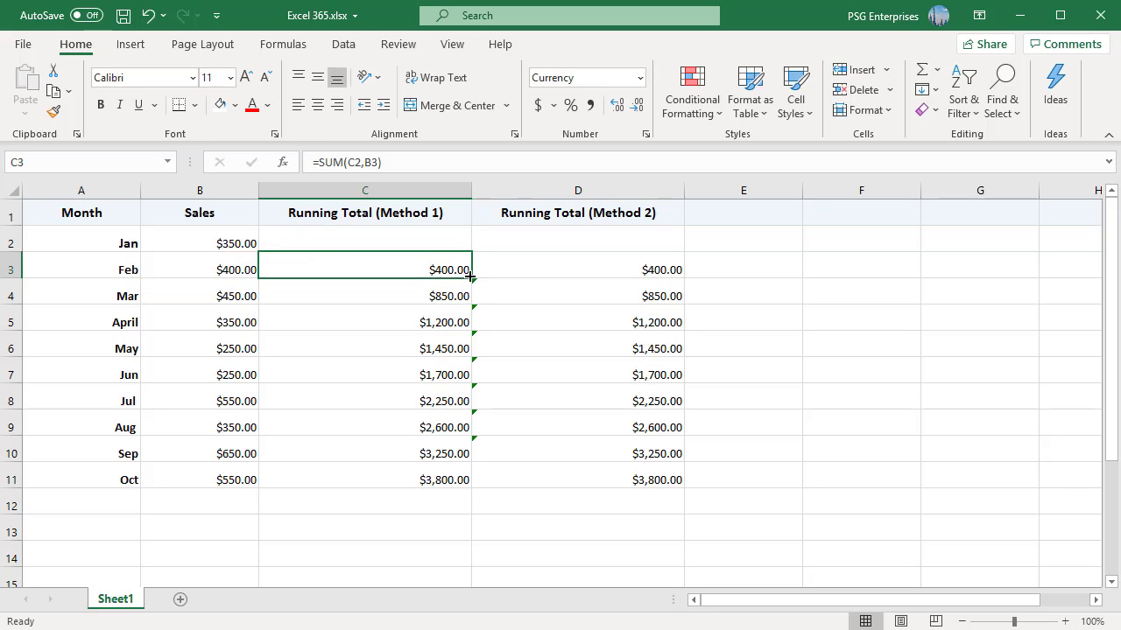
drag(473, 276, 461, 236)
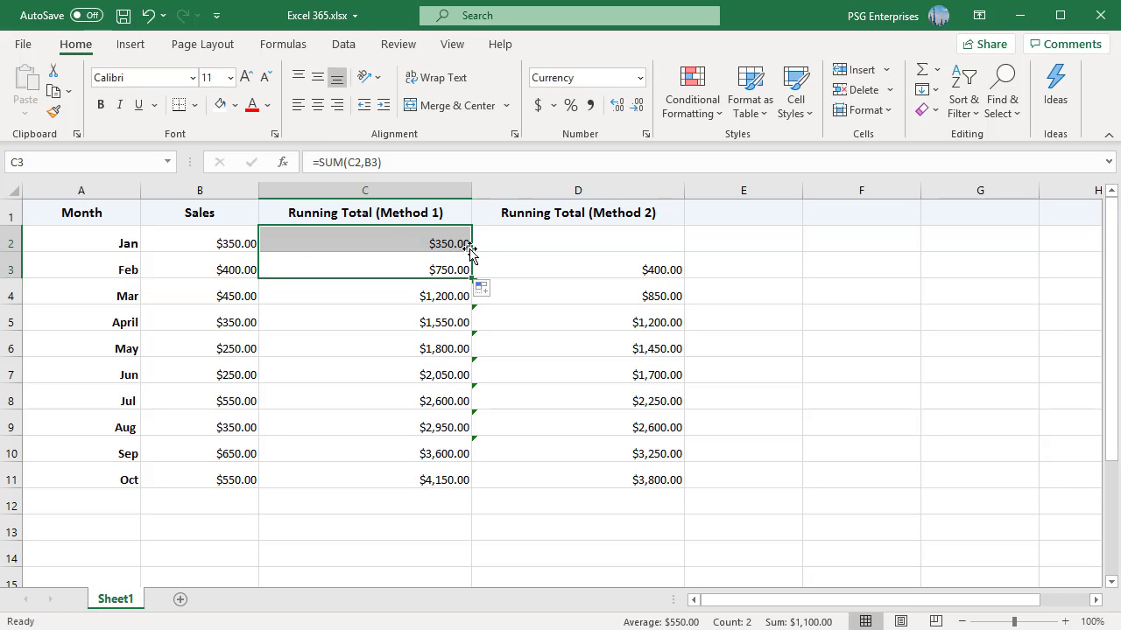
click(378, 242)
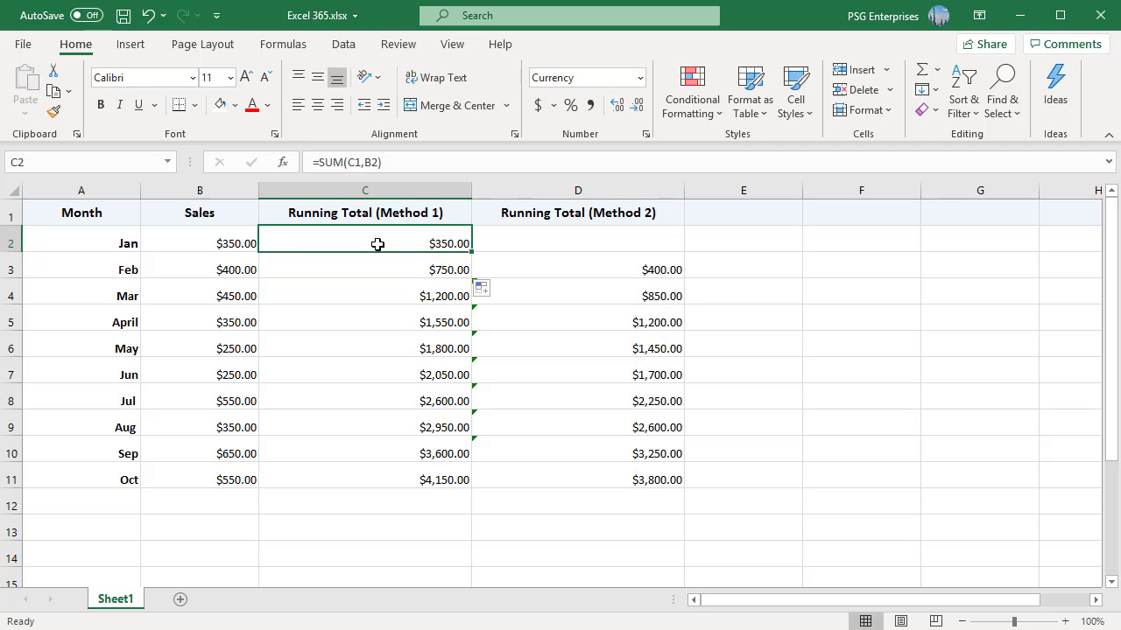
double_click(379, 244)
click(363, 267)
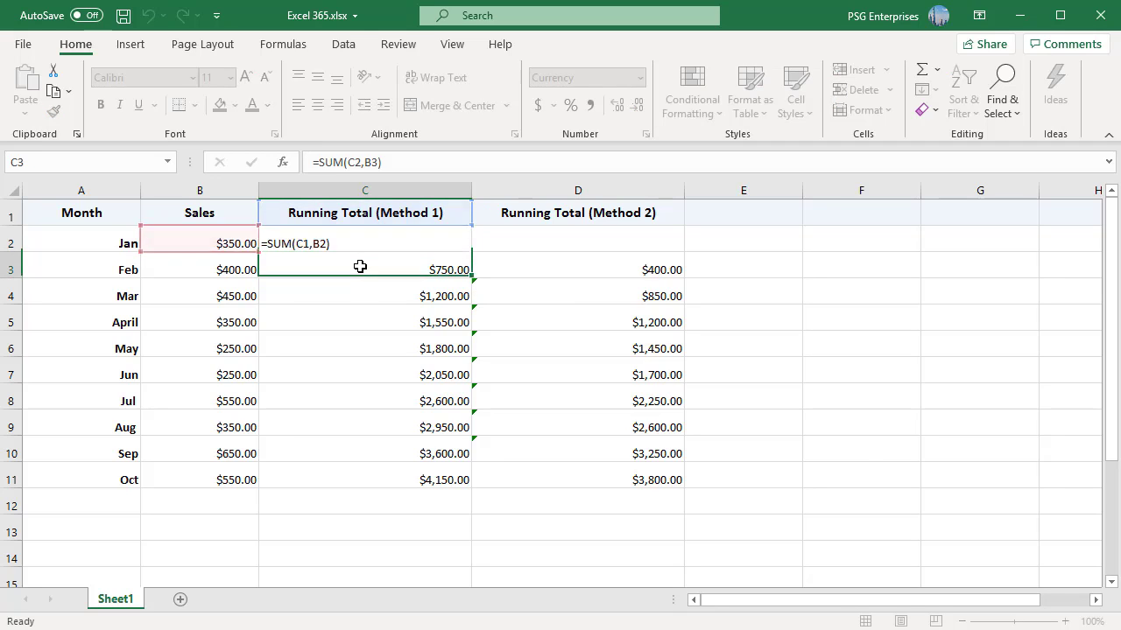
double_click(362, 267)
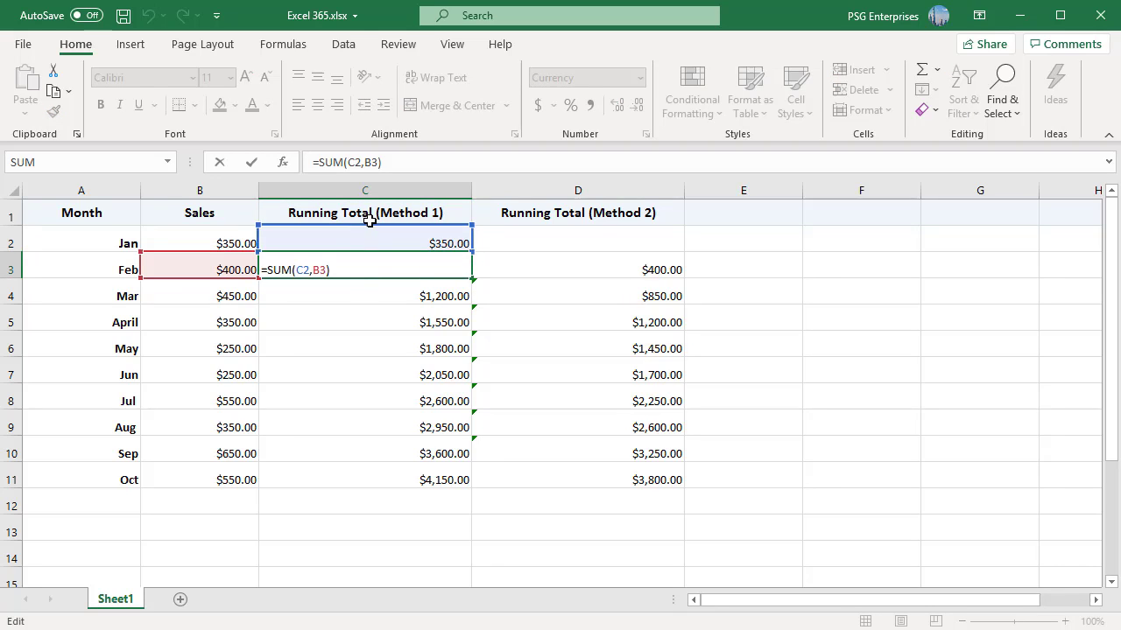
key(ctrl+Return)
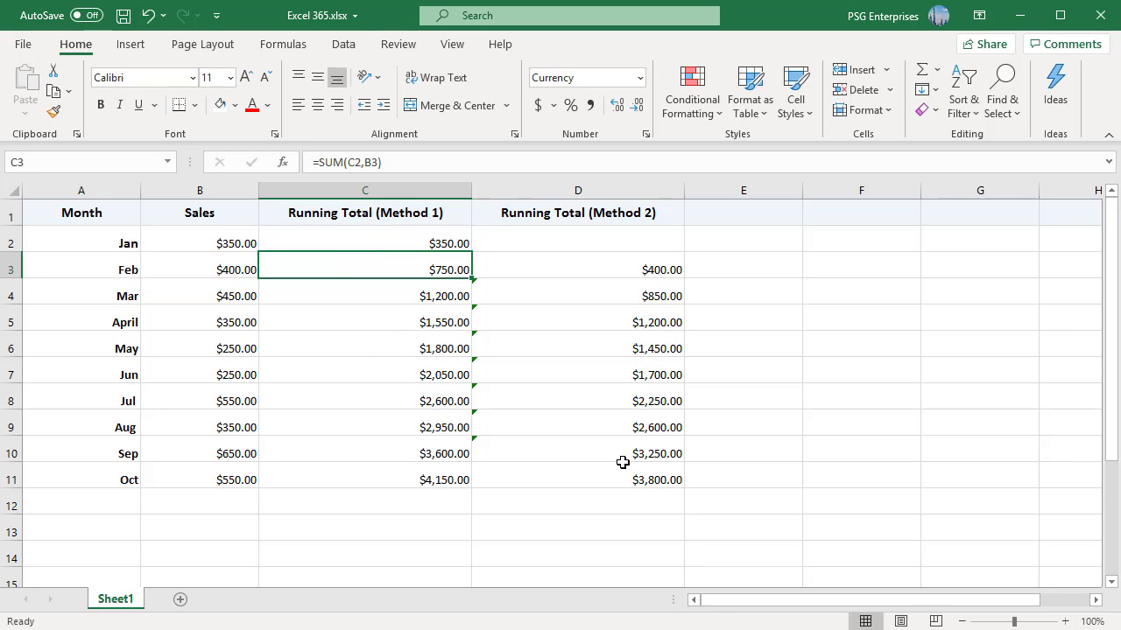
Step: Paste =SUM($B$2:B2) into the Jan cell D2 and fill it down through Dec
click(578, 274)
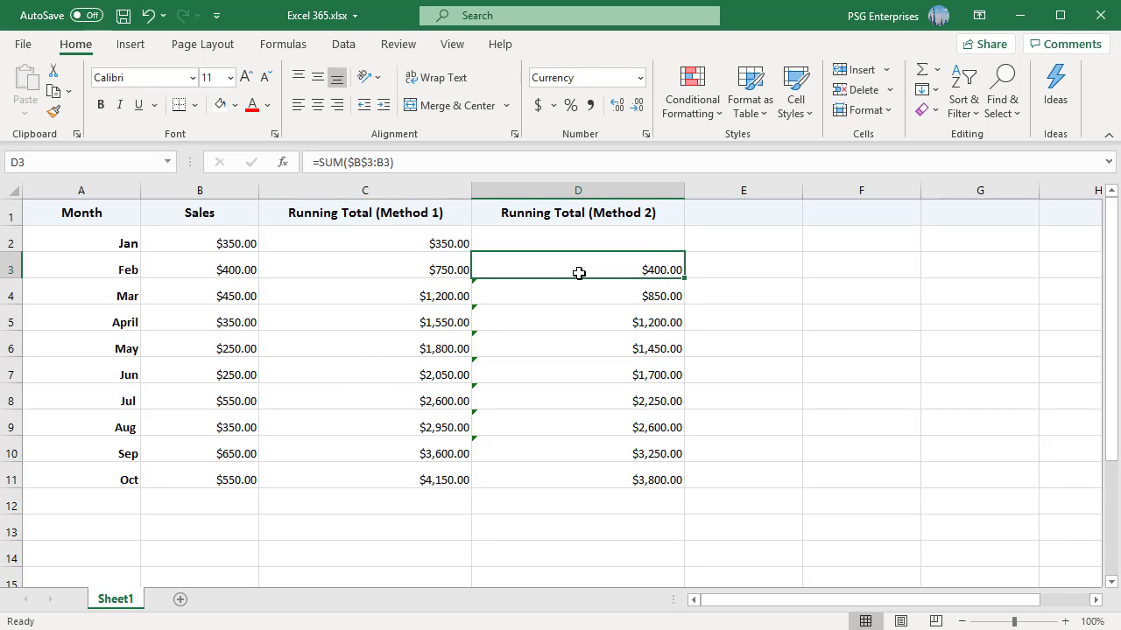
double_click(579, 274)
click(522, 243)
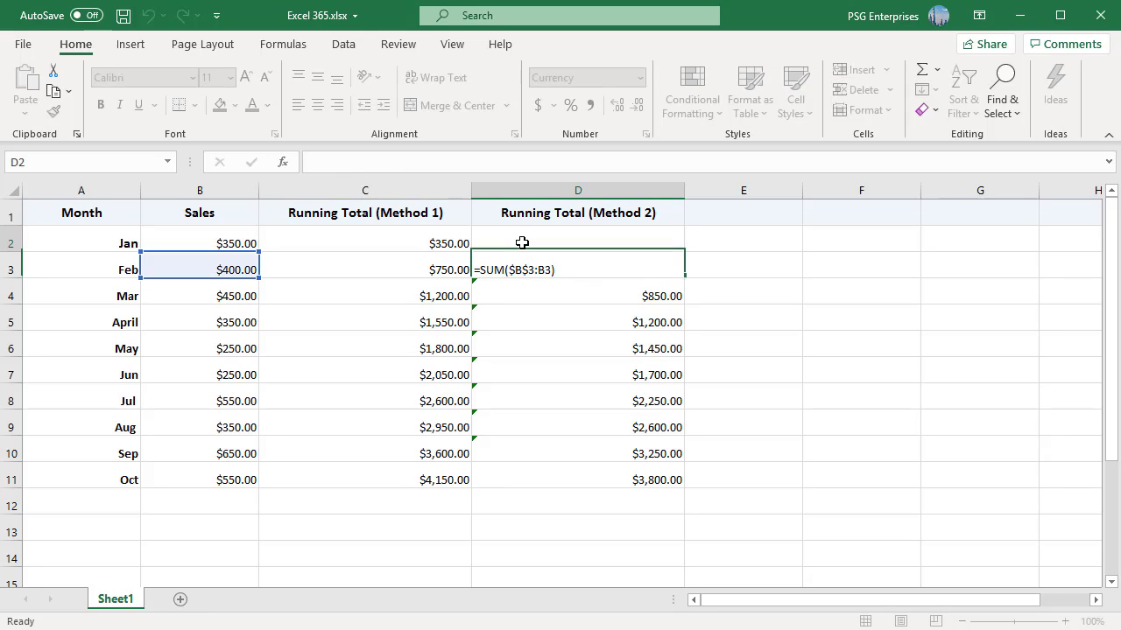
double_click(617, 252)
key(ctrl+v)
key(Escape)
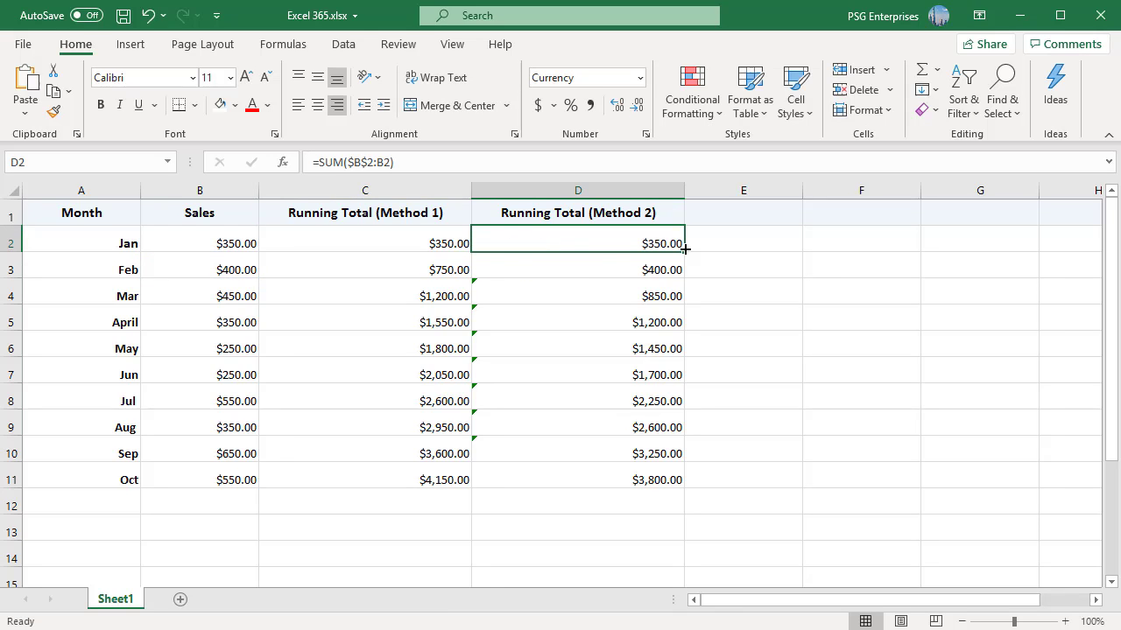
drag(683, 251, 683, 482)
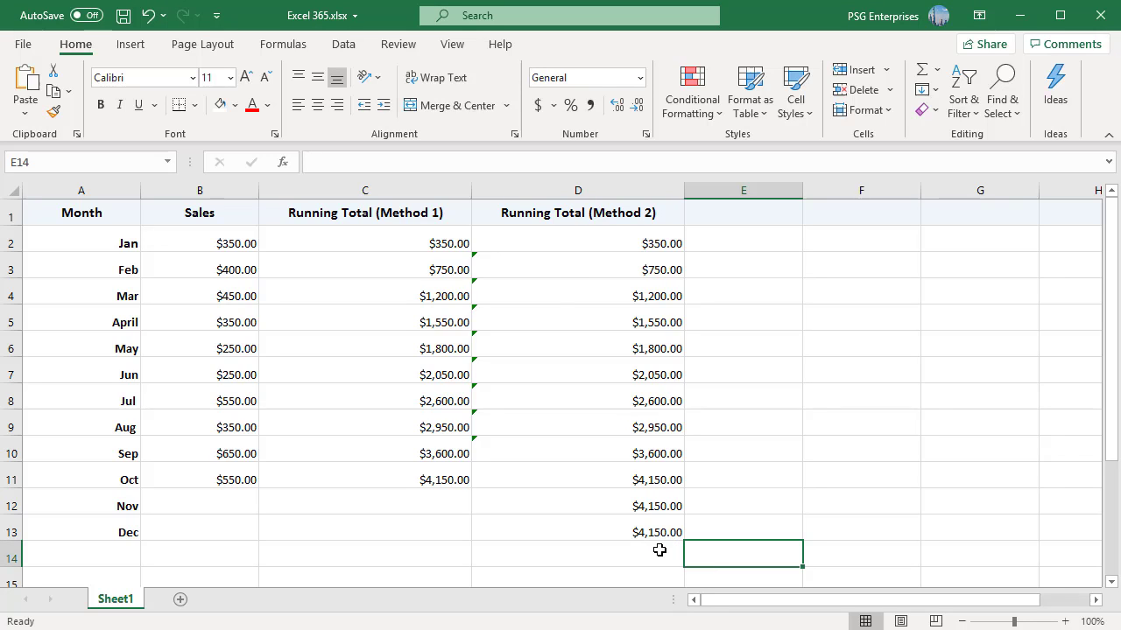
Step: Change D2 to =IF(B2="","",SUM($B$2:B2)) and fill it down through D13
double_click(565, 245)
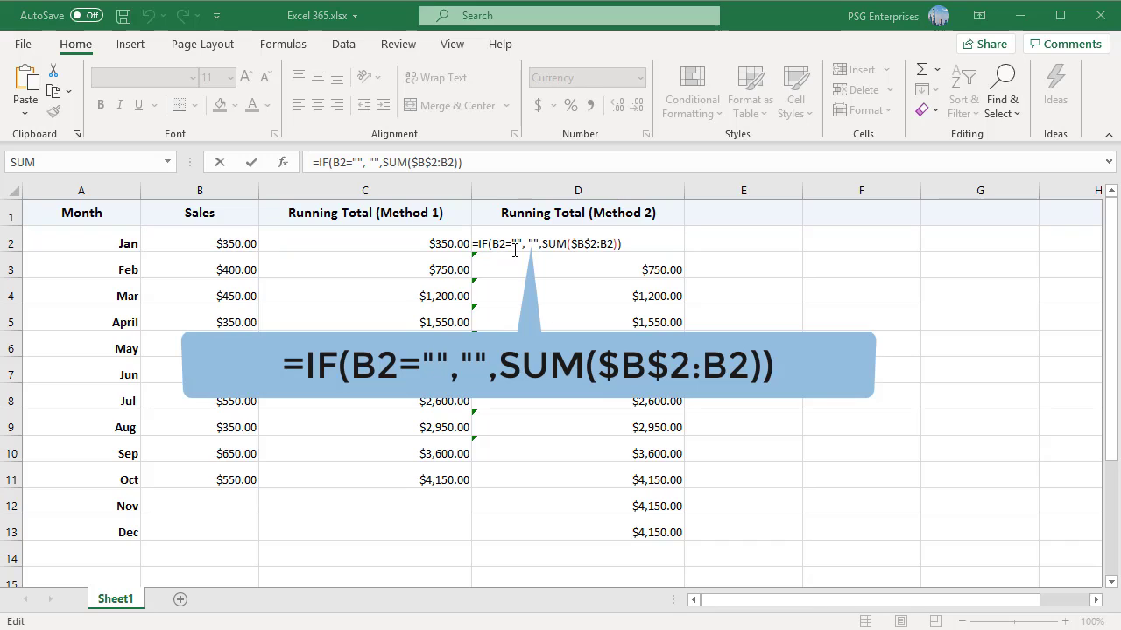
click(640, 242)
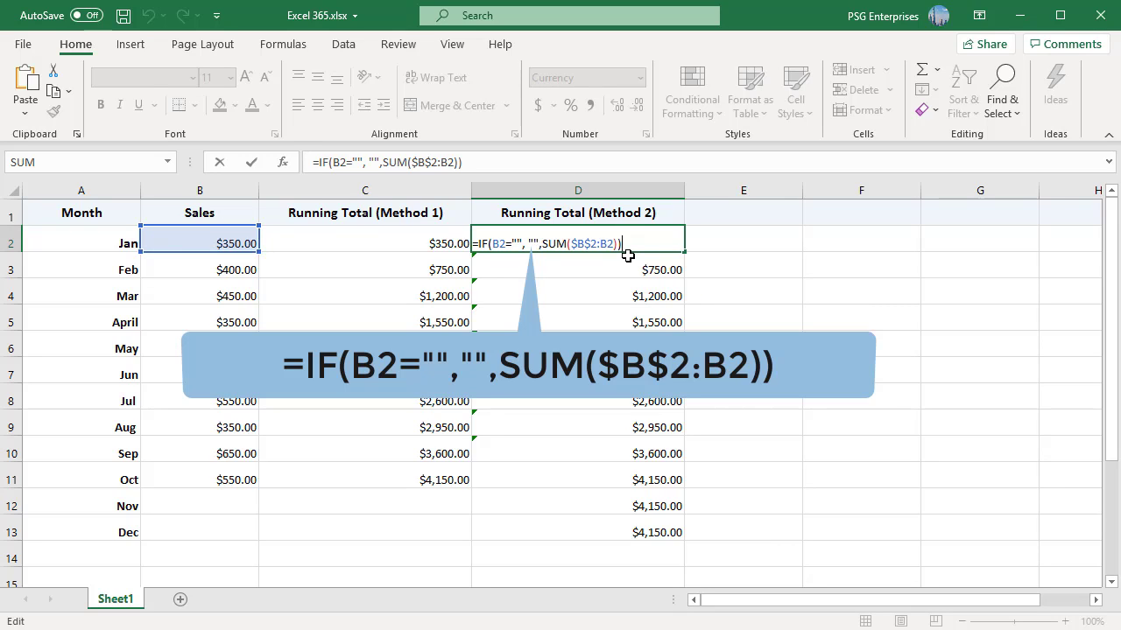
key(Return)
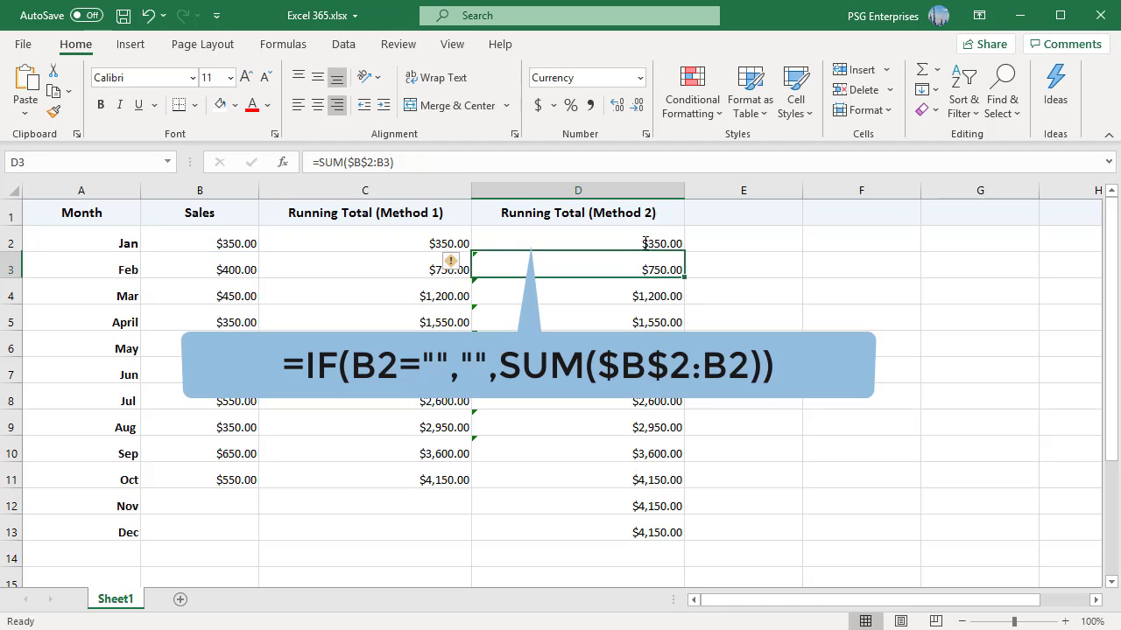
click(645, 243)
drag(684, 252, 710, 535)
Step: Enter 250 as Nov sales in B12, making its Method 2 total $4,400.00
click(751, 547)
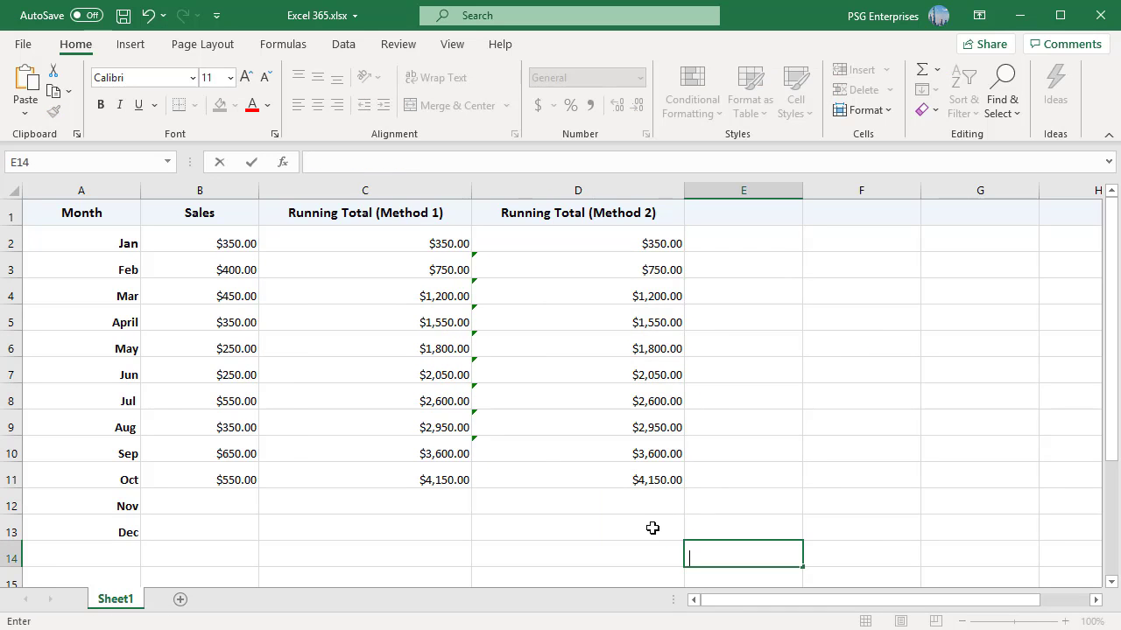
click(235, 502)
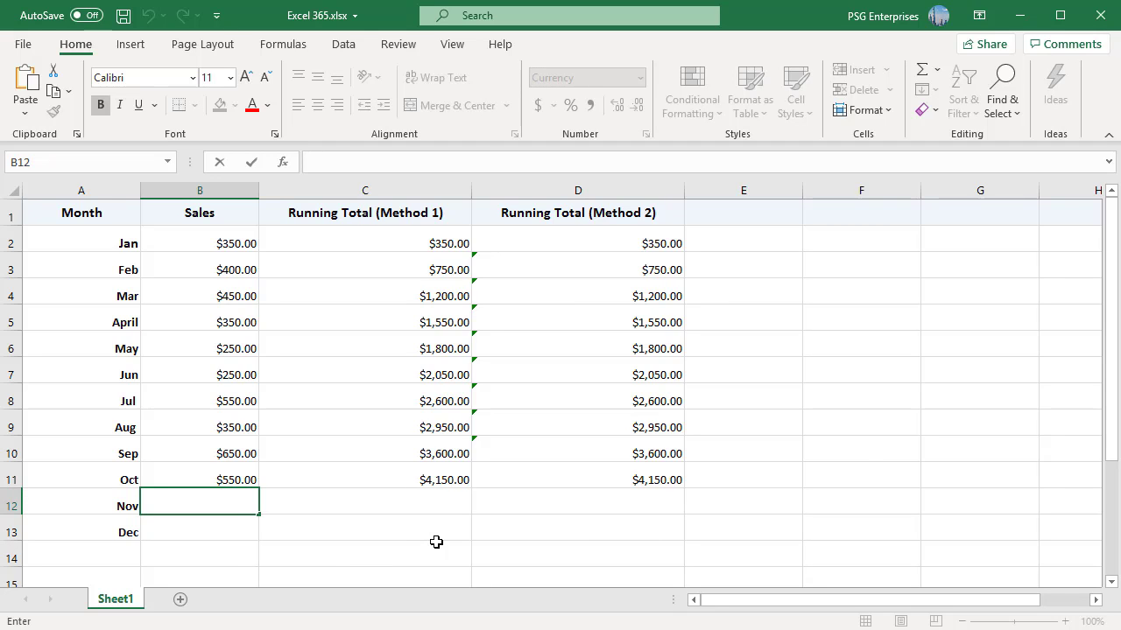
text(250)
key(Return)
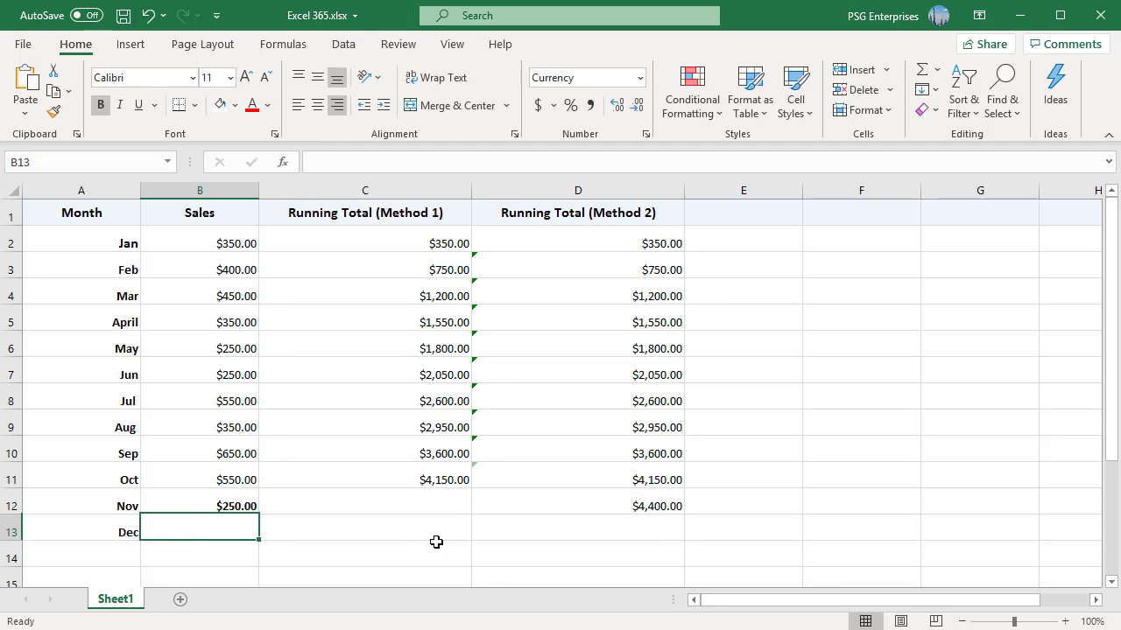